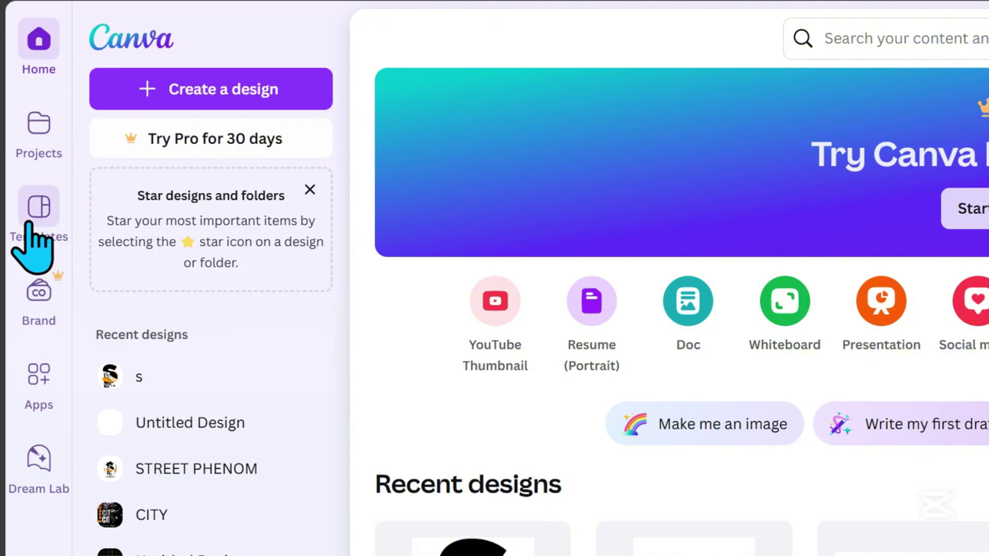
Search the templates for "LOGO" and create a blank logo design
{"action": "left_click", "coordinate": [29, 224]}
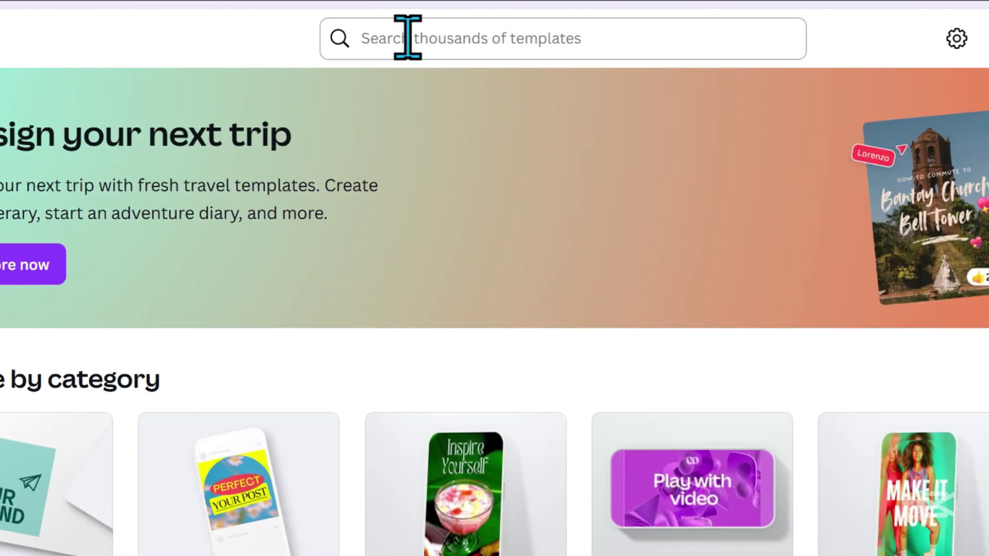
{"action": "left_click", "coordinate": [408, 37]}
{"action": "type", "text": "LOGO"}
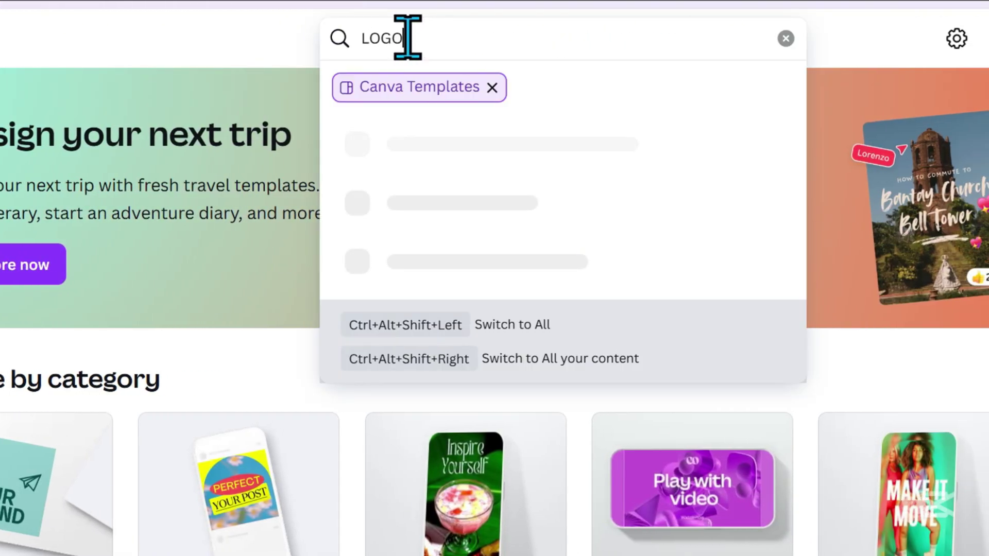
{"action": "key", "text": "Return"}
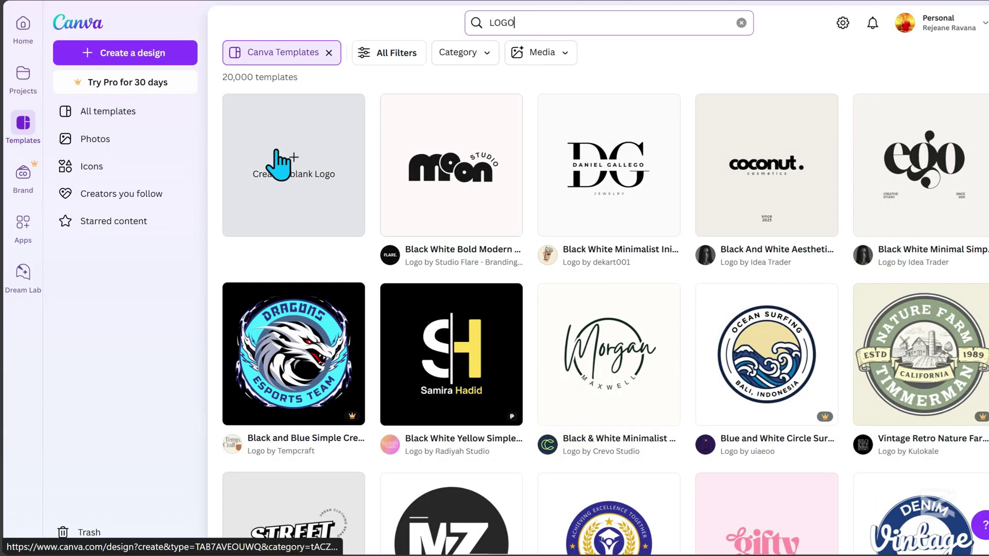
{"action": "left_click", "coordinate": [309, 179]}
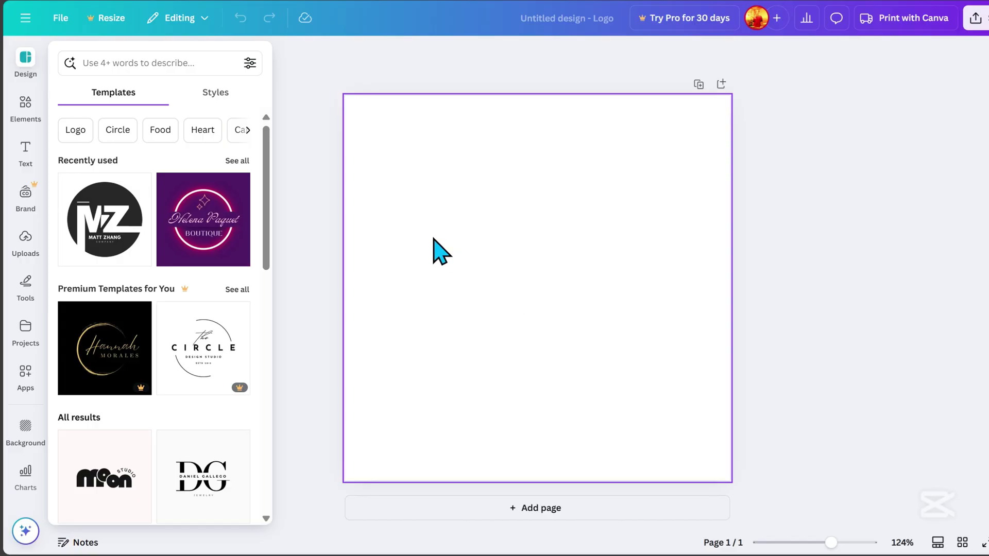
Search the design elements for "letter S logo"
{"action": "left_click", "coordinate": [28, 110]}
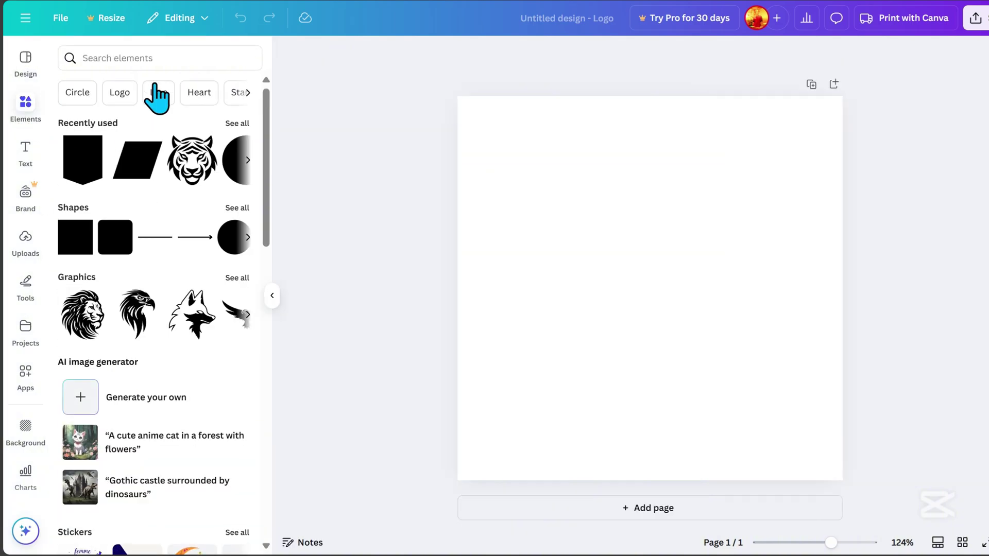
{"action": "left_click", "coordinate": [150, 58]}
{"action": "type", "text": "letter "}
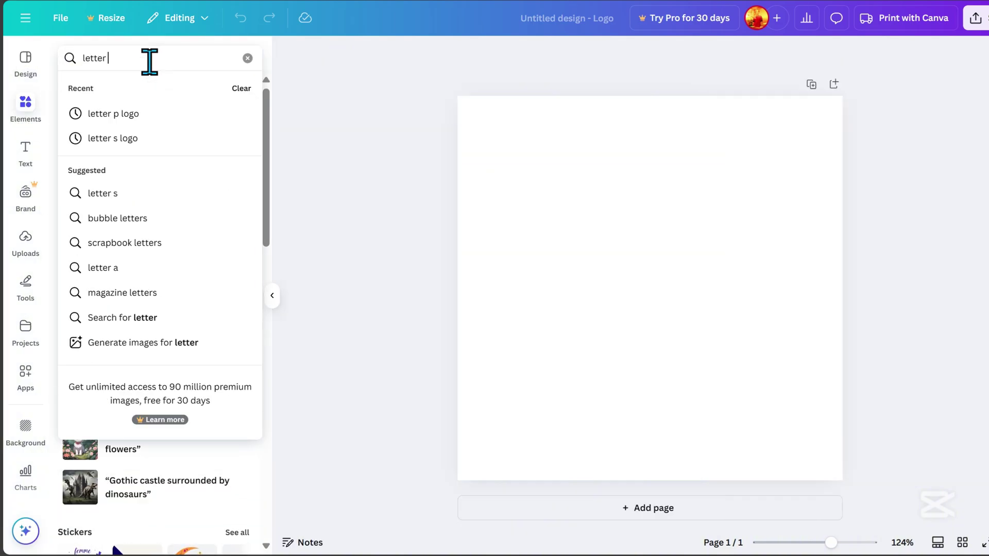
{"action": "type", "text": "S logo"}
{"action": "key", "text": "Return"}
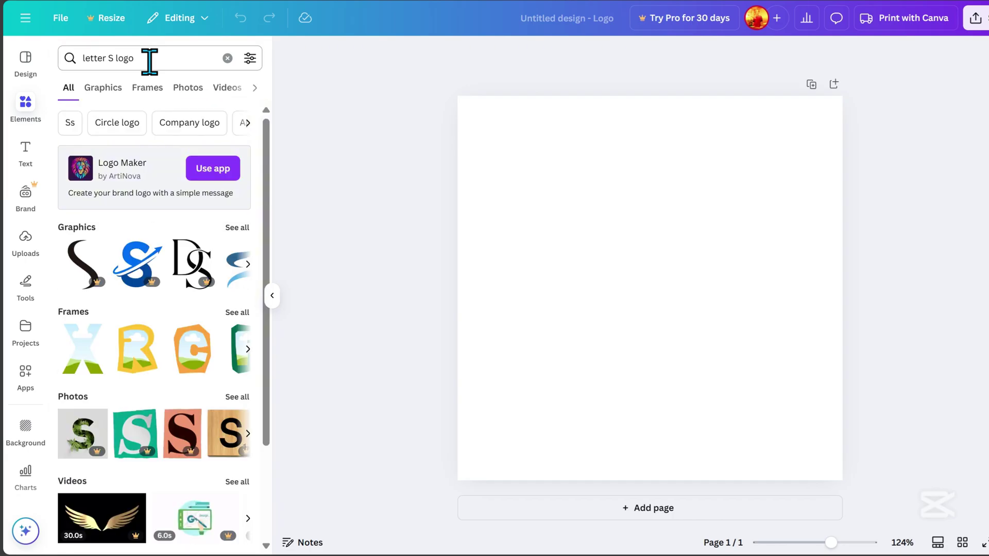
Find the bold black and orange S among the graphics results and place it near the middle of the canvas
{"action": "left_click", "coordinate": [109, 90]}
{"action": "scroll", "coordinate": [177, 404], "scroll_direction": "down", "scroll_amount": 5}
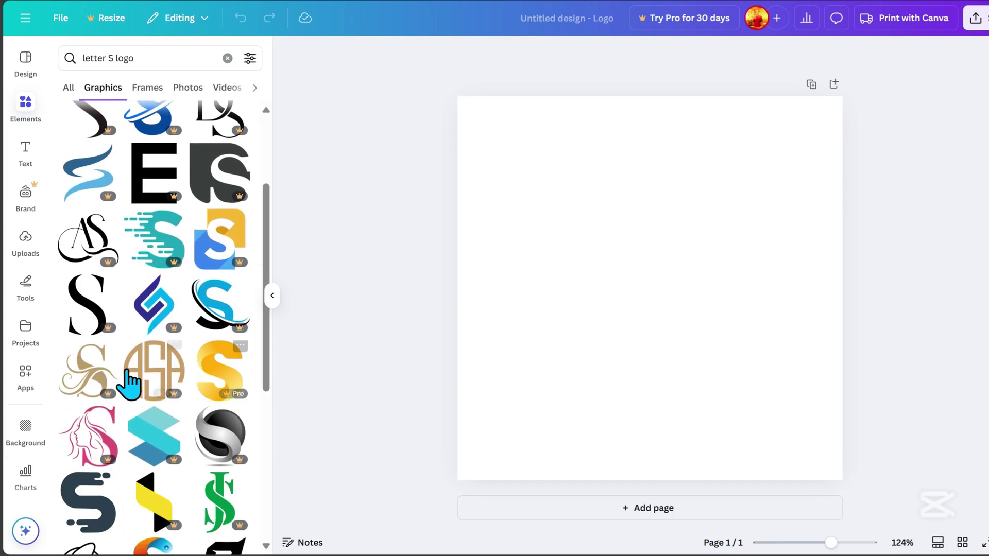
{"action": "scroll", "coordinate": [197, 435], "scroll_direction": "down", "scroll_amount": 10}
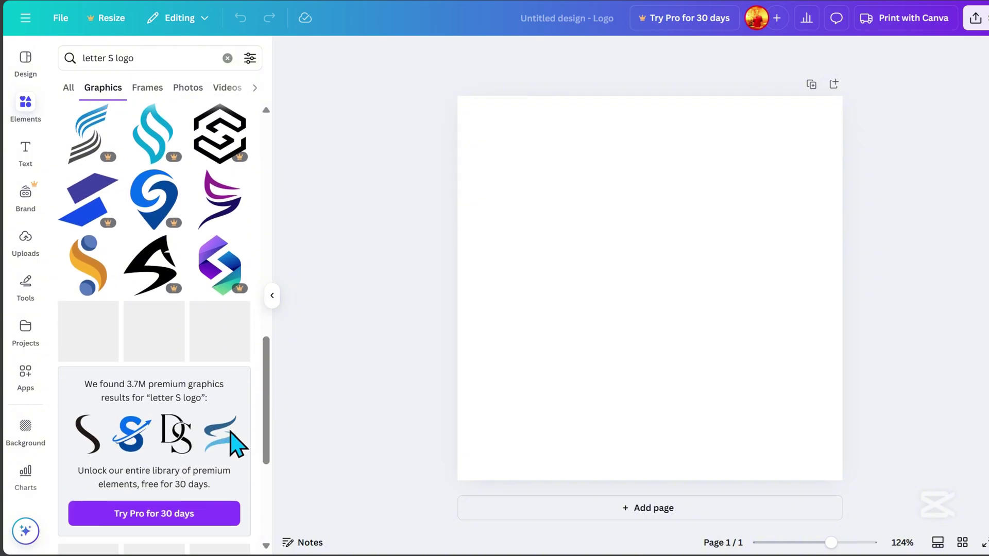
{"action": "scroll", "coordinate": [237, 444], "scroll_direction": "down", "scroll_amount": 2}
{"action": "left_click_drag", "start_coordinate": [210, 438], "coordinate": [638, 369]}
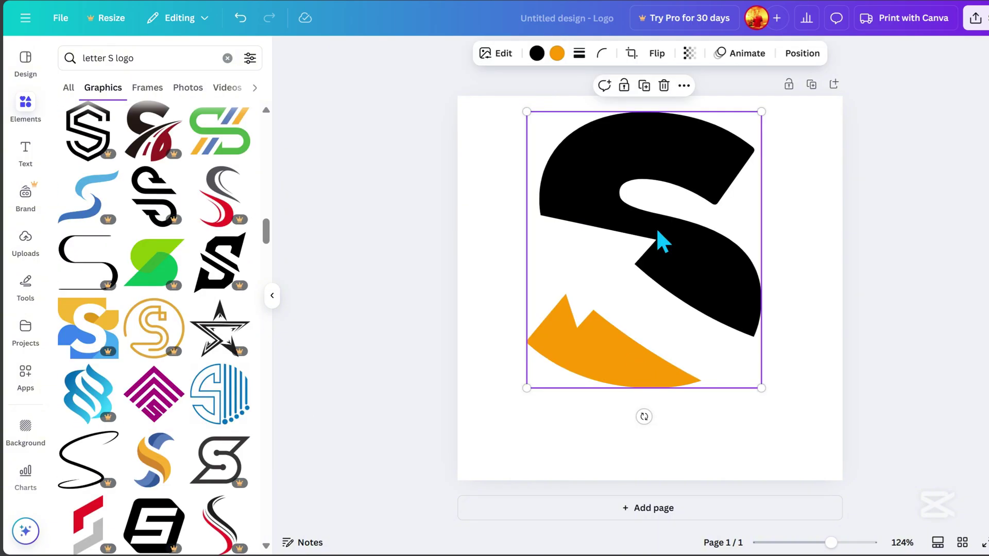
{"action": "left_click_drag", "start_coordinate": [683, 273], "coordinate": [694, 295]}
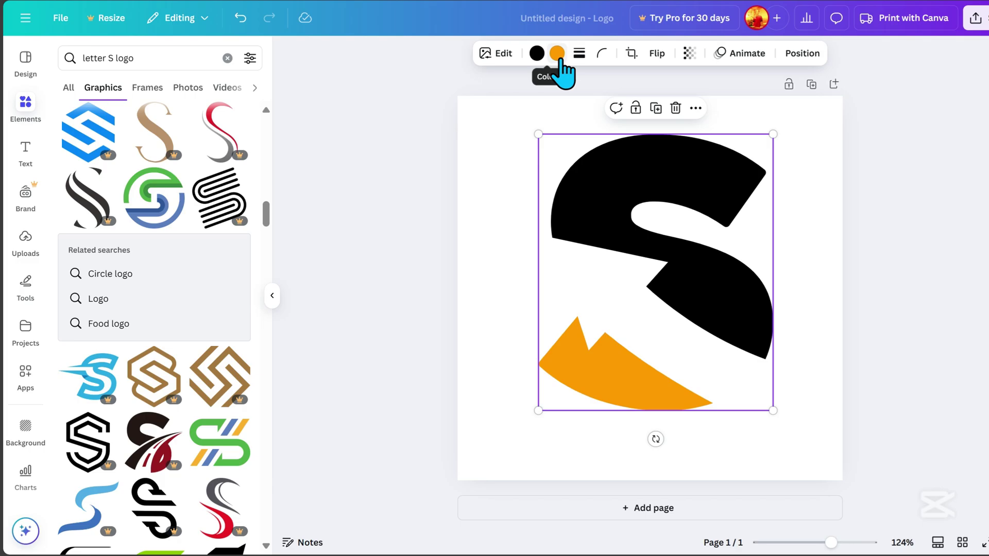
Try purple on the orange part of the S graphic, and set it back to orange
{"action": "left_click", "coordinate": [557, 53]}
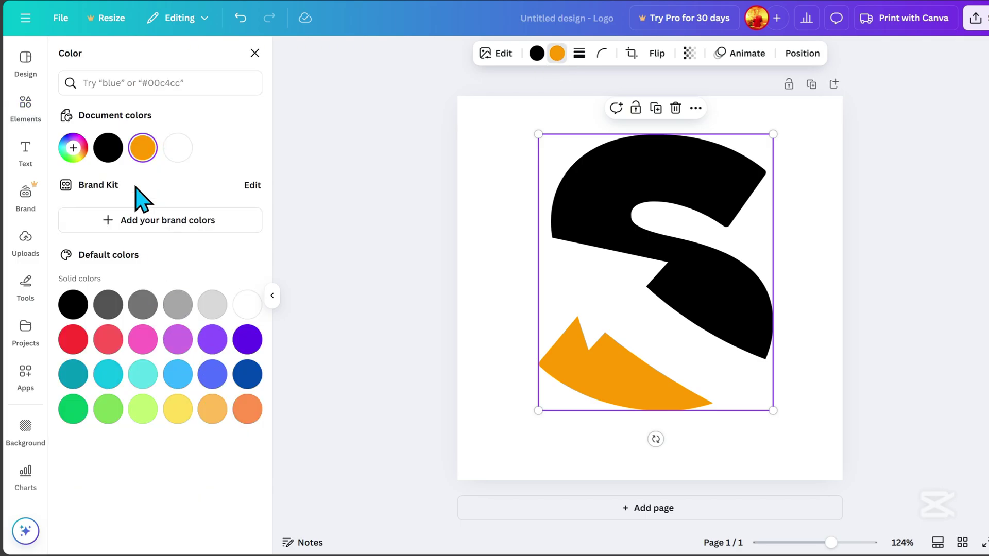
{"action": "left_click", "coordinate": [179, 341]}
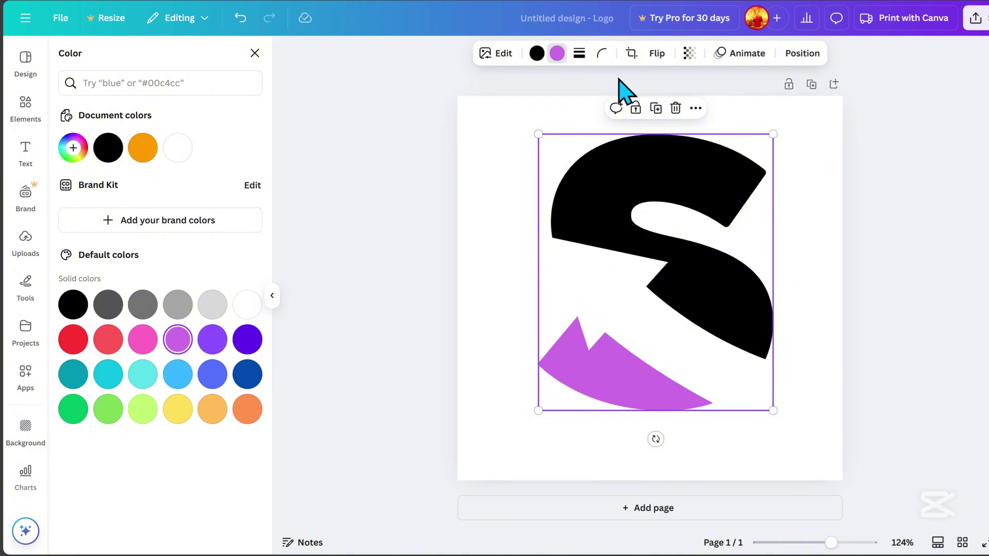
{"action": "left_click", "coordinate": [143, 148]}
{"action": "left_click", "coordinate": [715, 331]}
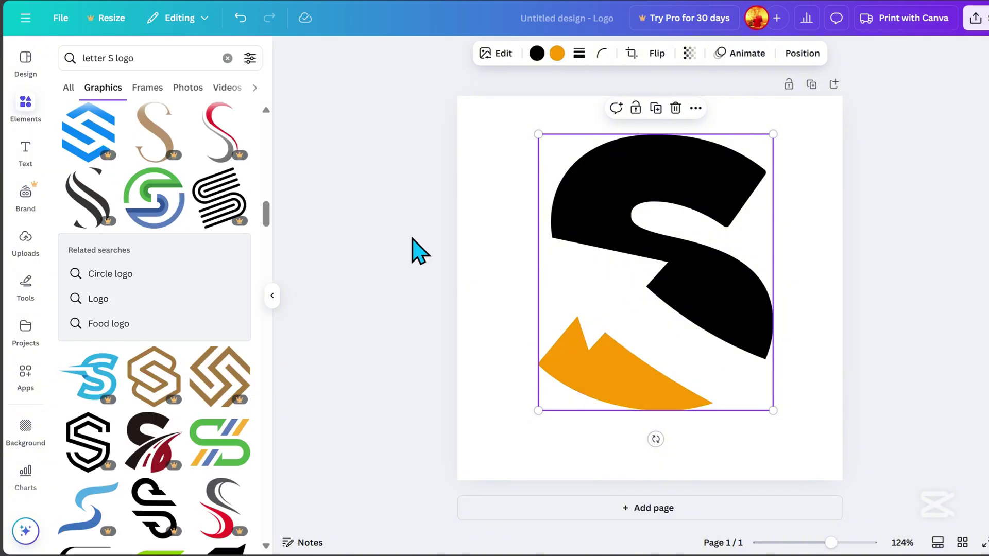
Change the graphics search to "letter p logo" and browse the results
{"action": "left_click", "coordinate": [113, 58]}
{"action": "key", "text": "BackSpace"}
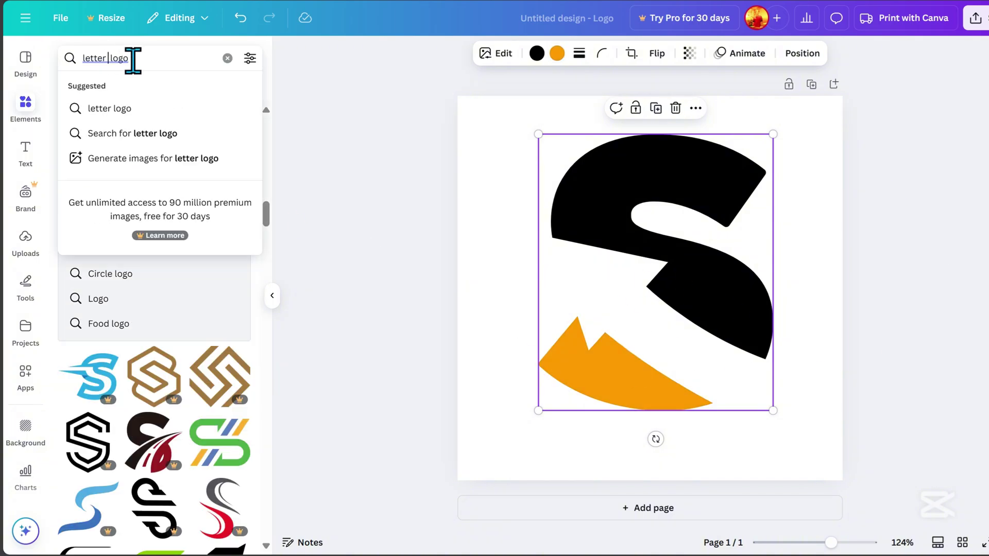
{"action": "type", "text": "p"}
{"action": "key", "text": "Return"}
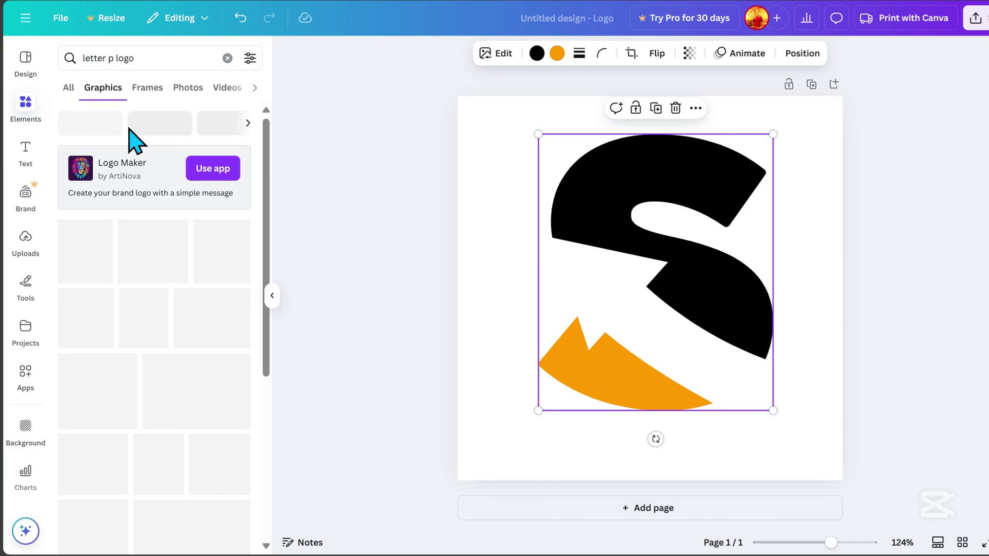
{"action": "scroll", "coordinate": [127, 280], "scroll_direction": "down", "scroll_amount": 3}
{"action": "scroll", "coordinate": [198, 430], "scroll_direction": "down", "scroll_amount": 5}
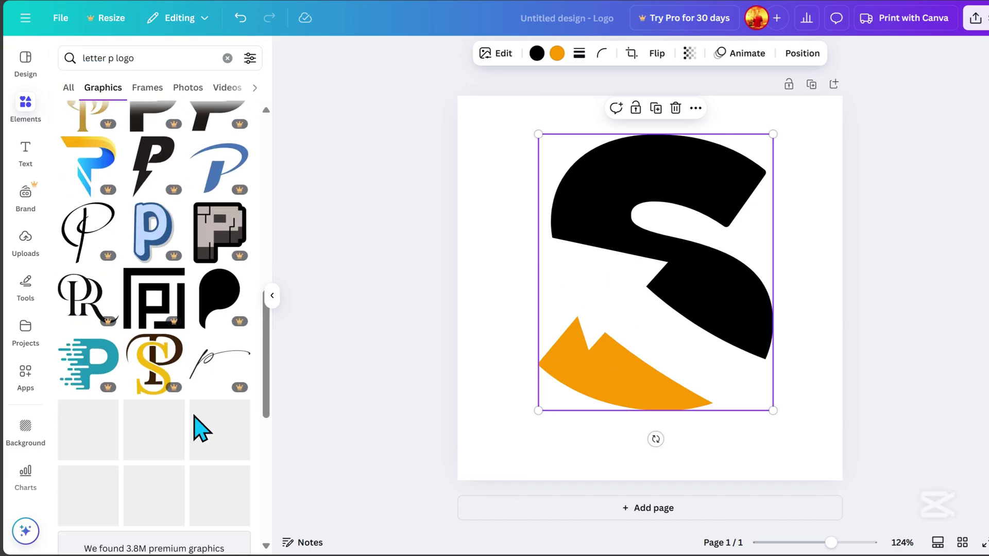
Add the matching black and orange P graphic and align it with the S to form an overlapping SP monogram
{"action": "left_click", "coordinate": [591, 452]}
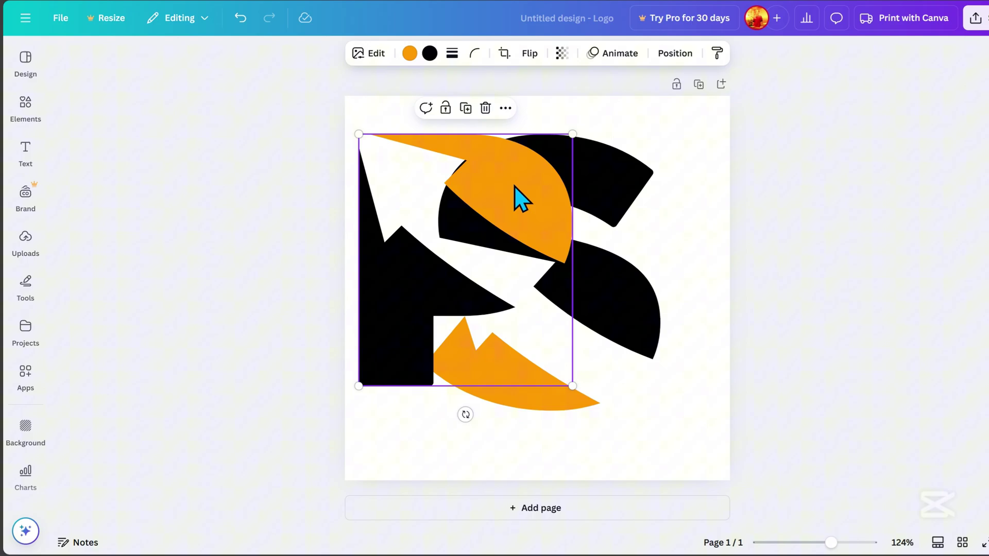
{"action": "left_click_drag", "start_coordinate": [520, 199], "coordinate": [594, 248]}
{"action": "scroll", "coordinate": [652, 275], "scroll_direction": "up", "scroll_amount": 3}
{"action": "scroll", "coordinate": [648, 273], "scroll_direction": "down", "scroll_amount": 3}
{"action": "left_click", "coordinate": [719, 183]}
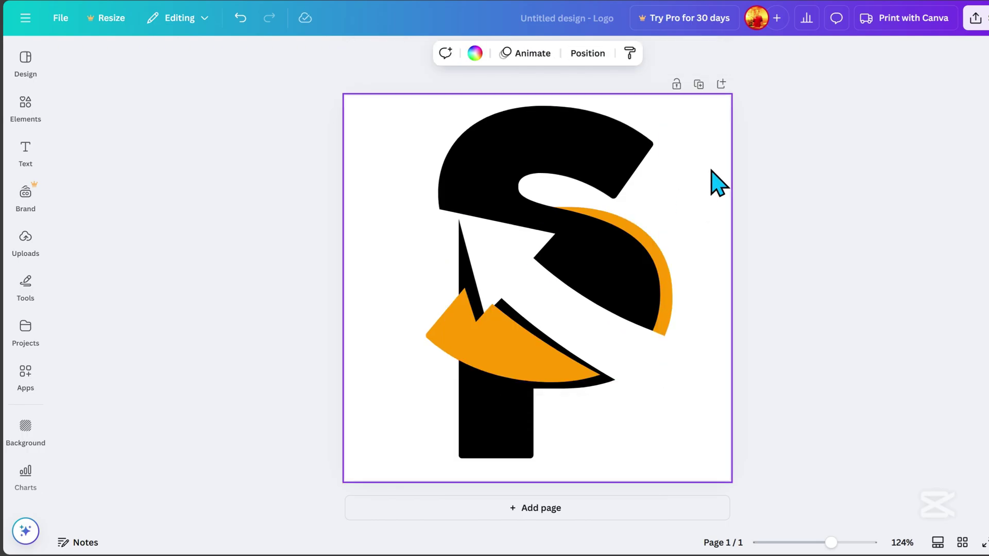
Select the S and P graphics together and move them slightly down on the canvas
{"action": "left_click", "coordinate": [605, 277]}
{"action": "left_click", "coordinate": [692, 390]}
{"action": "left_click_drag", "start_coordinate": [694, 428], "coordinate": [357, 121]}
{"action": "left_click_drag", "start_coordinate": [626, 279], "coordinate": [626, 286]}
{"action": "left_click", "coordinate": [760, 292]}
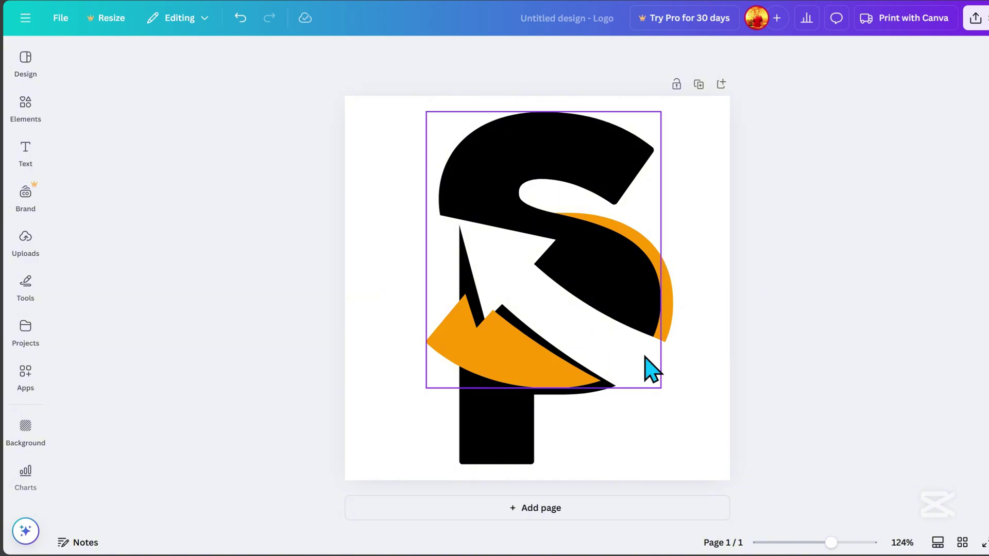
Add a heading reading "STREET PHENOM" to the design
{"action": "left_click", "coordinate": [26, 152]}
{"action": "left_click", "coordinate": [139, 238]}
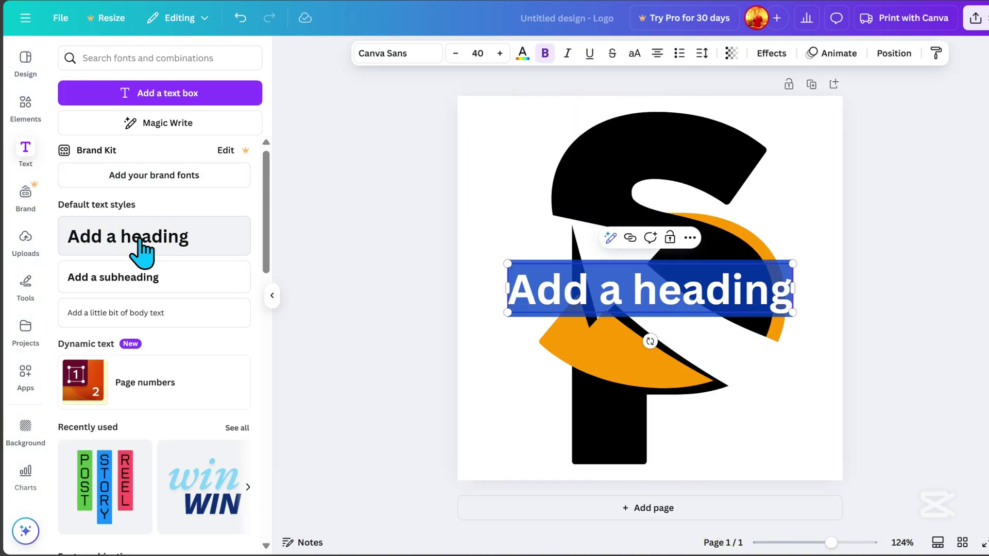
{"action": "type", "text": "STR"}
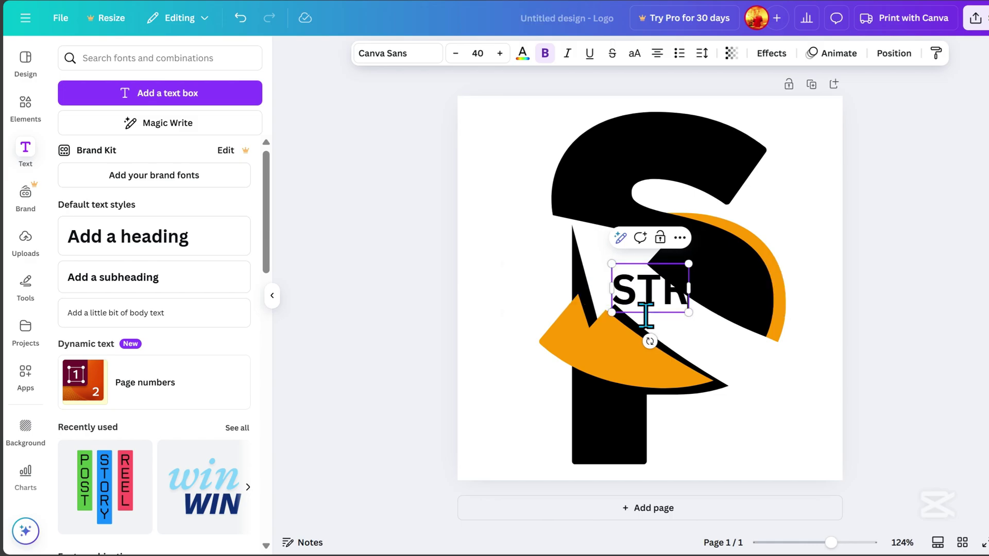
{"action": "type", "text": "EET PHENOM"}
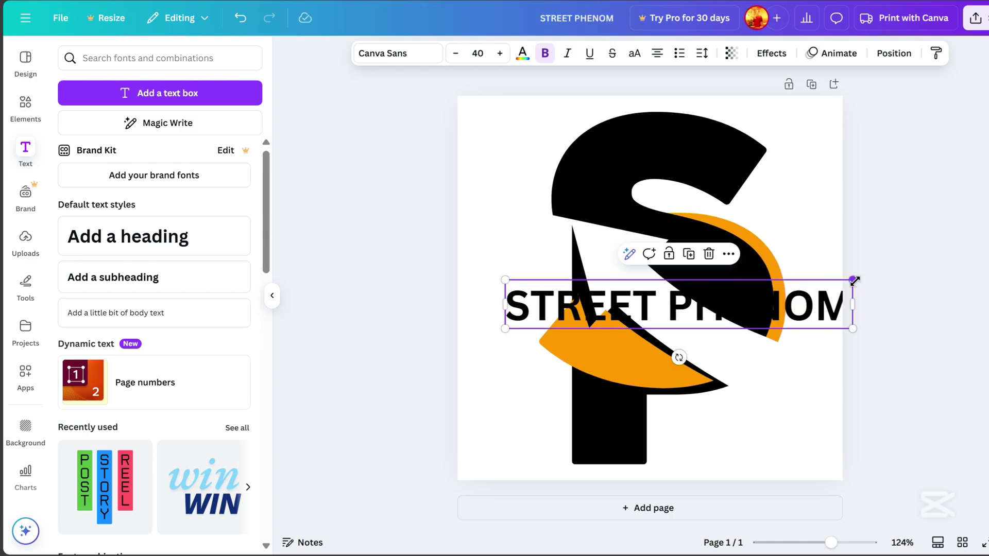
Rotate the STREET PHENOM heading to about 43° and shrink it to size 20.8 inside the monogram's white diagonal band
{"action": "left_click_drag", "start_coordinate": [677, 356], "coordinate": [645, 329]}
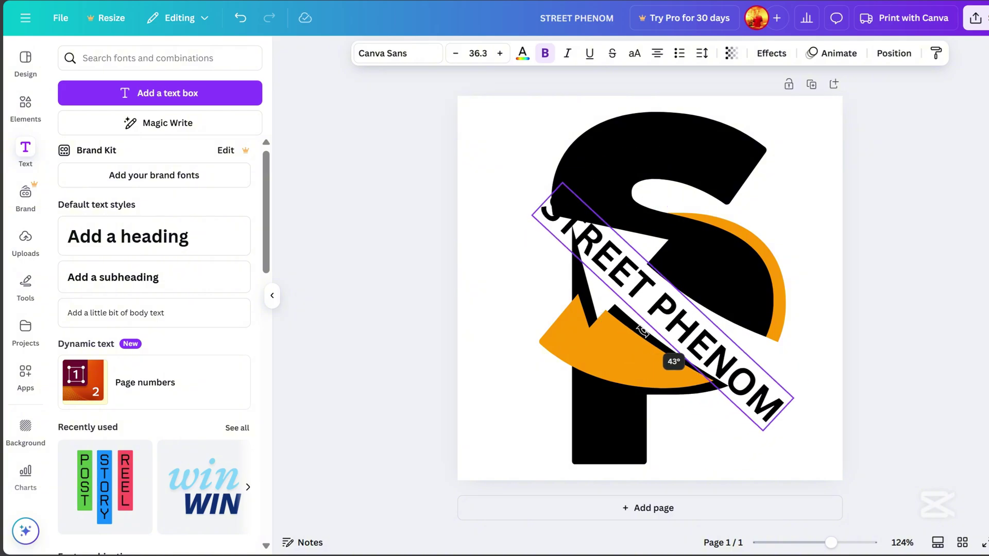
{"action": "left_click_drag", "start_coordinate": [704, 347], "coordinate": [732, 376]}
{"action": "left_click_drag", "start_coordinate": [821, 428], "coordinate": [702, 349]}
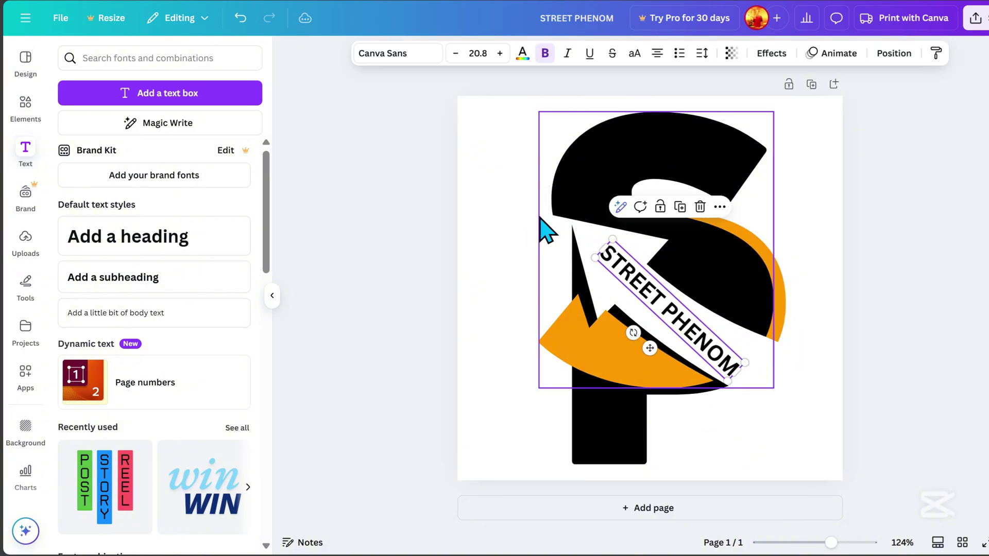
Set the STREET PHENOM text's font to Norwester and rotate the text to about 36°
{"action": "left_click", "coordinate": [403, 57]}
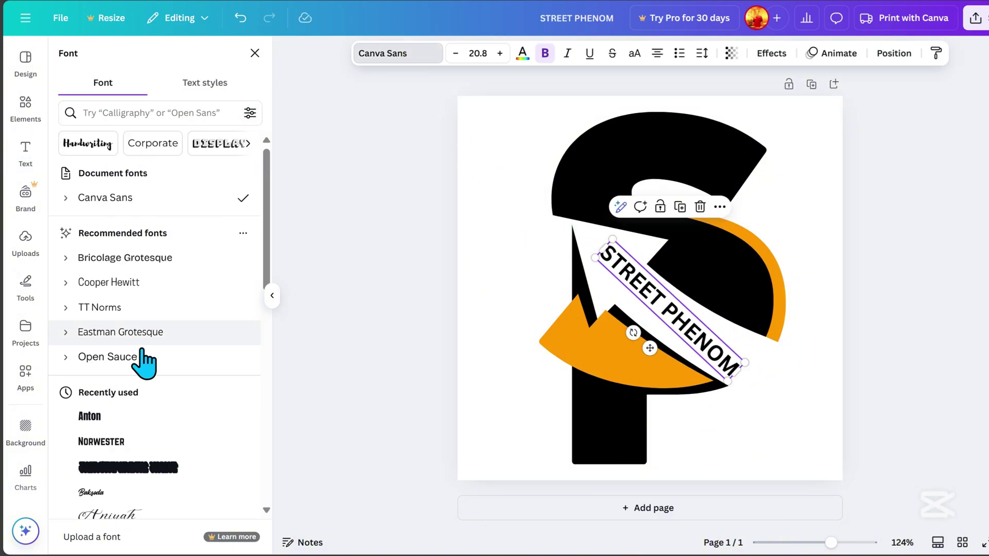
{"action": "scroll", "coordinate": [154, 401], "scroll_direction": "down", "scroll_amount": 3}
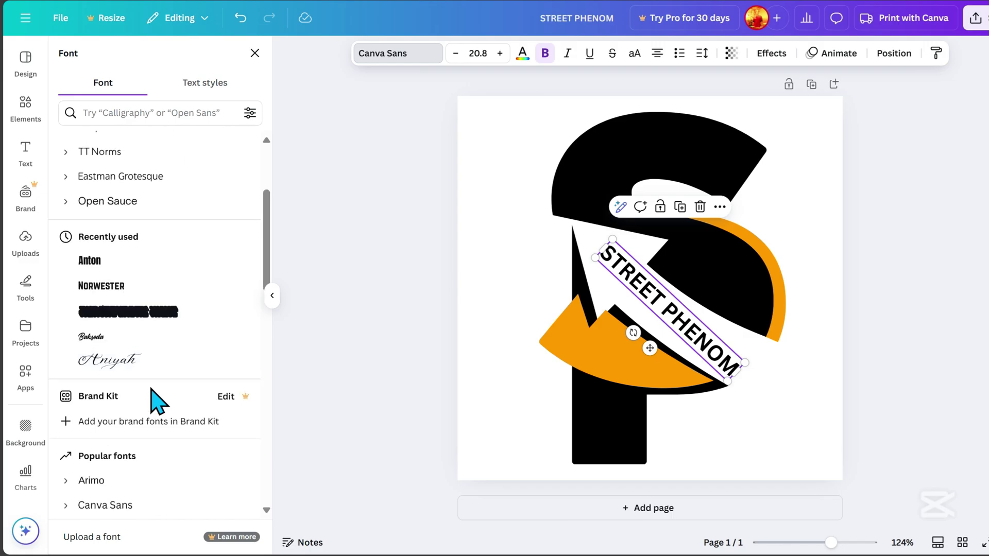
{"action": "left_click", "coordinate": [114, 287]}
{"action": "left_click", "coordinate": [850, 303]}
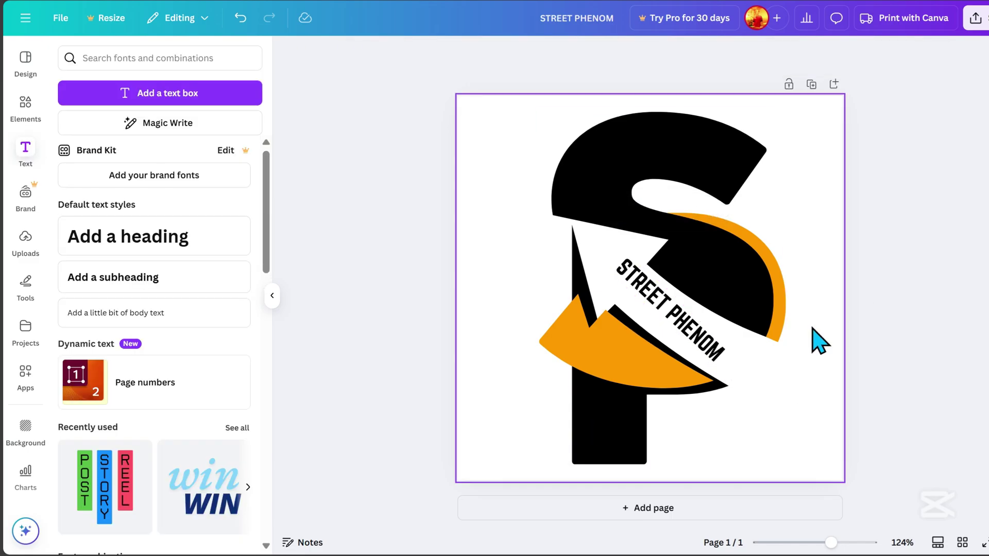
{"action": "left_click", "coordinate": [693, 346]}
{"action": "left_click_drag", "start_coordinate": [624, 345], "coordinate": [618, 337]}
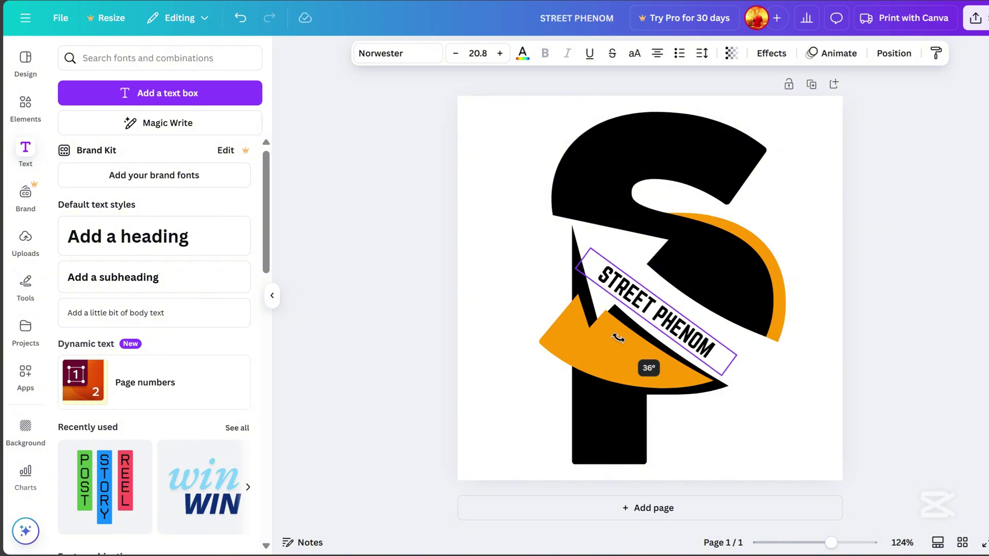
Apply the Curve effect so the text bends along the white band, and enlarge it to size 29.7
{"action": "left_click", "coordinate": [771, 57]}
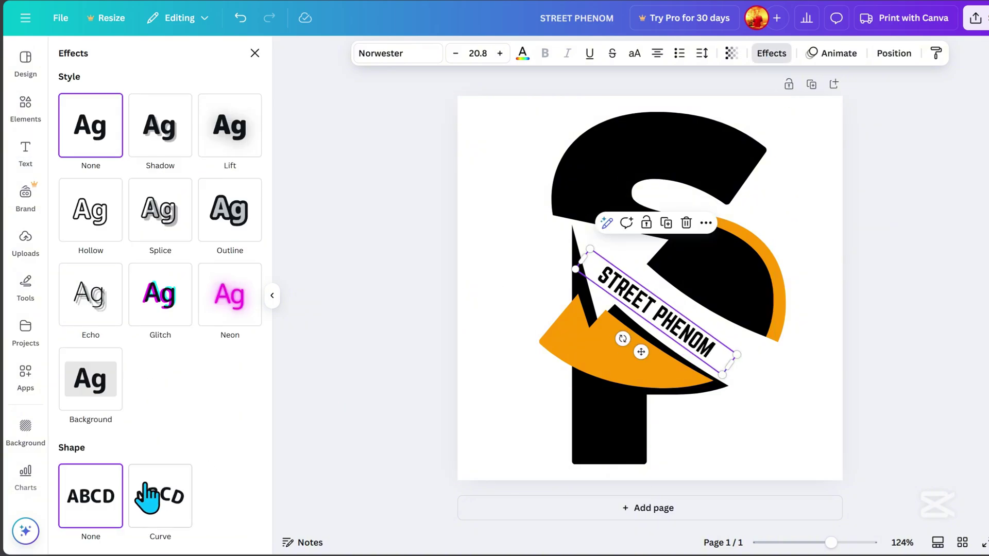
{"action": "left_click", "coordinate": [134, 500]}
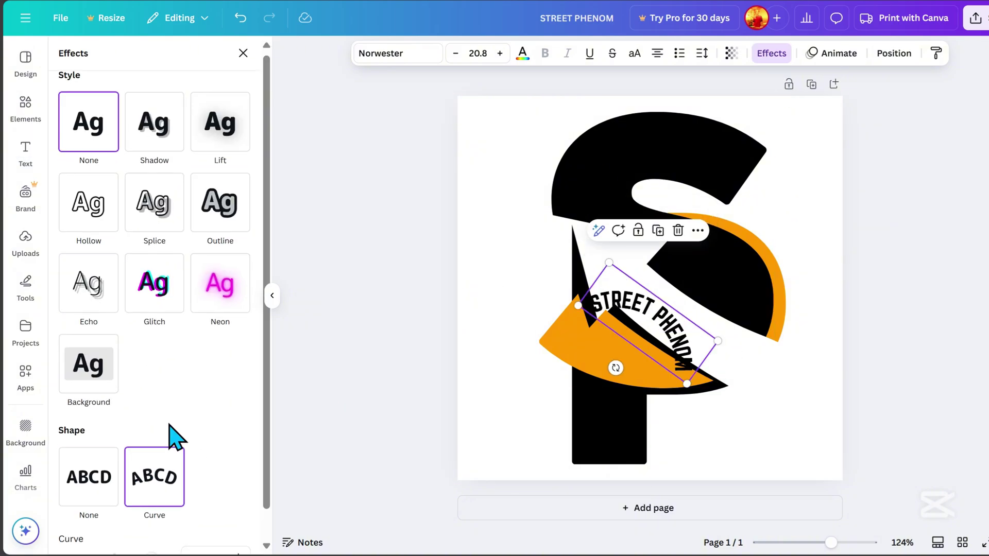
{"action": "left_click_drag", "start_coordinate": [147, 526], "coordinate": [107, 527]}
{"action": "left_click_drag", "start_coordinate": [680, 339], "coordinate": [742, 425]}
{"action": "left_click_drag", "start_coordinate": [716, 364], "coordinate": [710, 352]}
{"action": "left_click", "coordinate": [864, 365]}
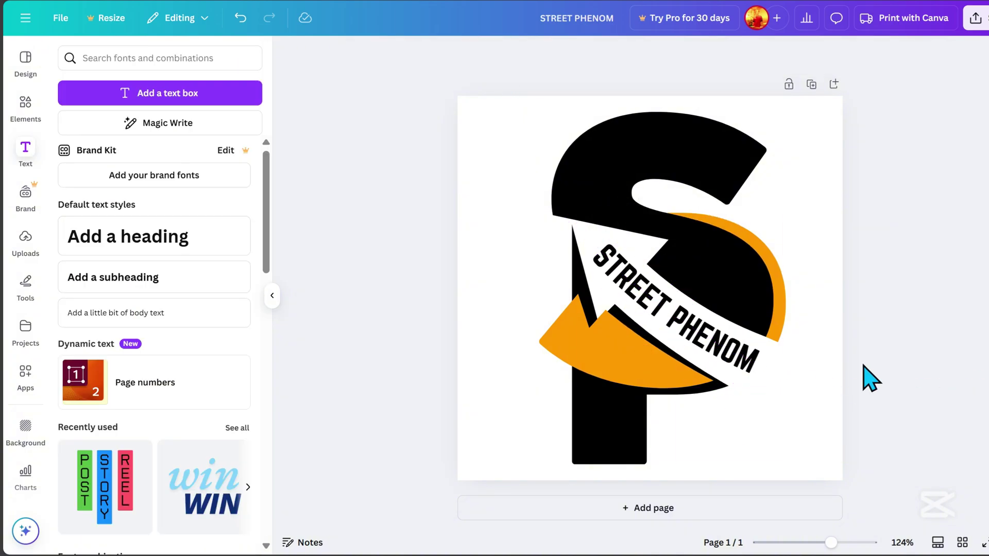
Fine-tune the rotation and curve amount of the STREET PHENOM text to follow the white band
{"action": "left_click", "coordinate": [690, 329]}
{"action": "left_click", "coordinate": [866, 404]}
{"action": "left_click_drag", "start_coordinate": [644, 352], "coordinate": [641, 351]}
{"action": "left_click", "coordinate": [675, 319]}
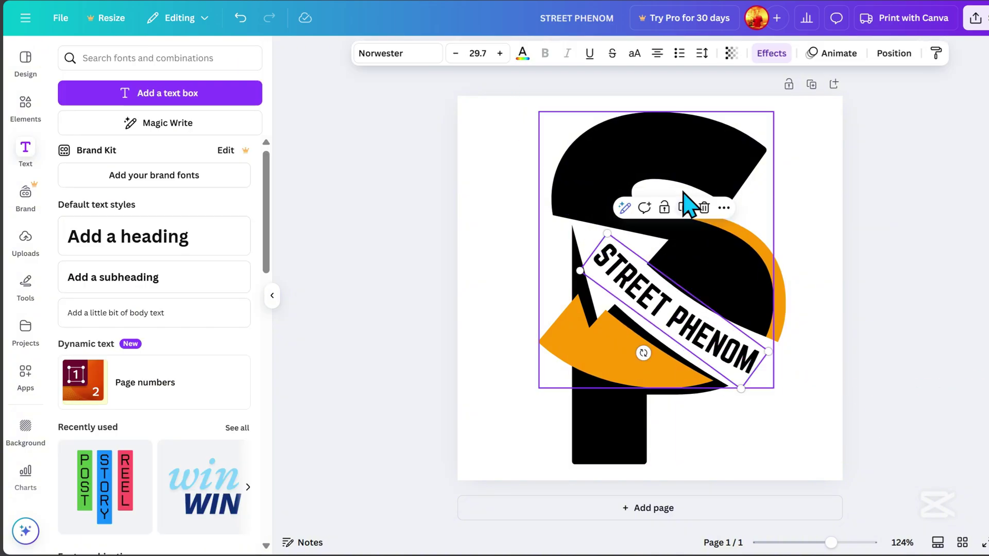
{"action": "left_click", "coordinate": [771, 54]}
{"action": "scroll", "coordinate": [149, 412], "scroll_direction": "down", "scroll_amount": 2}
{"action": "left_click_drag", "start_coordinate": [106, 527], "coordinate": [103, 527]}
{"action": "left_click", "coordinate": [906, 367]}
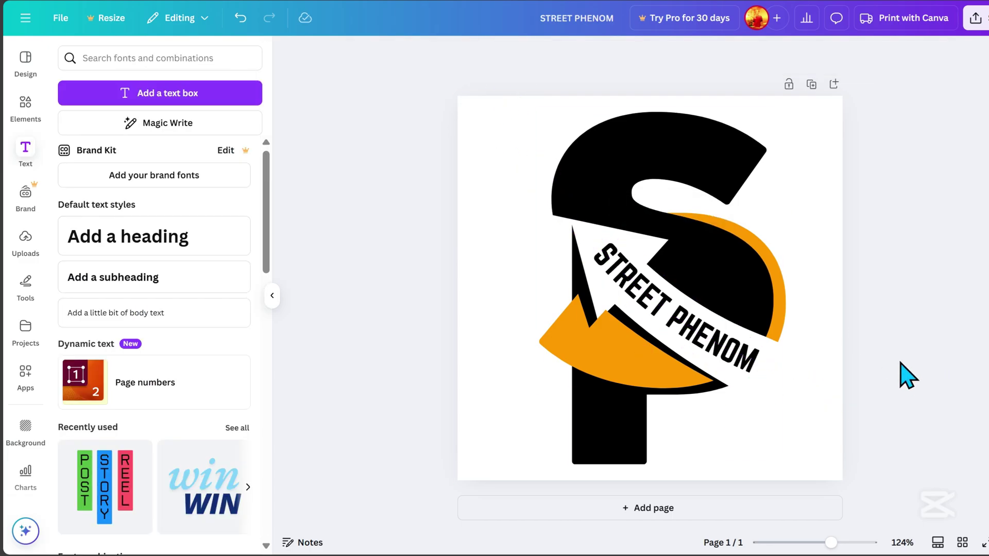
Recolor only the word PHENOM in the curved brand text with the document's orange
{"action": "left_click", "coordinate": [723, 366]}
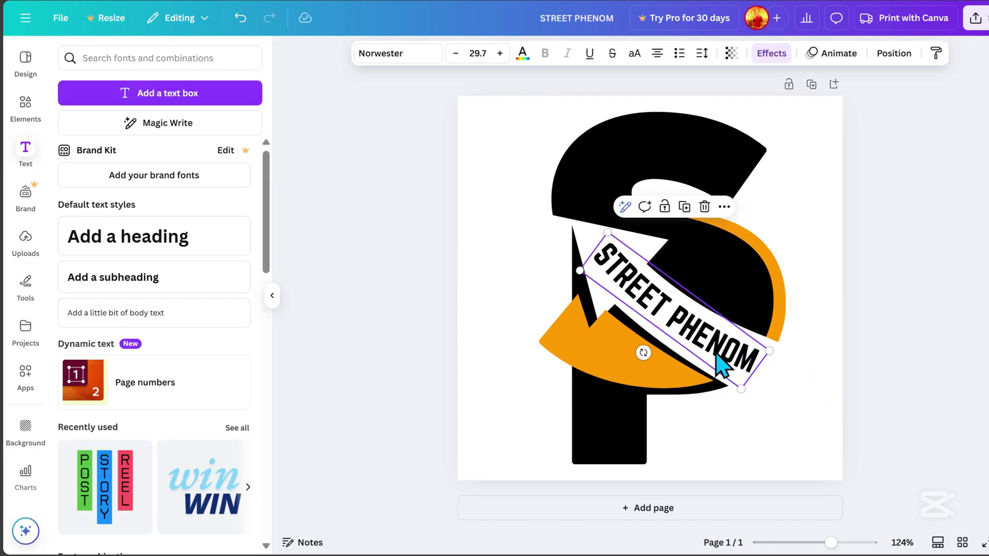
{"action": "double_click", "coordinate": [674, 316]}
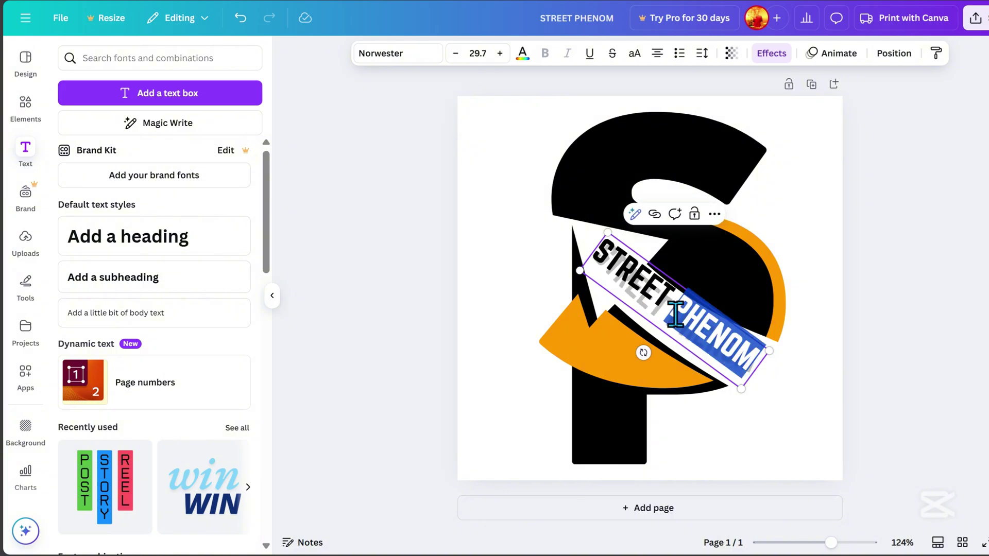
{"action": "left_click", "coordinate": [523, 54]}
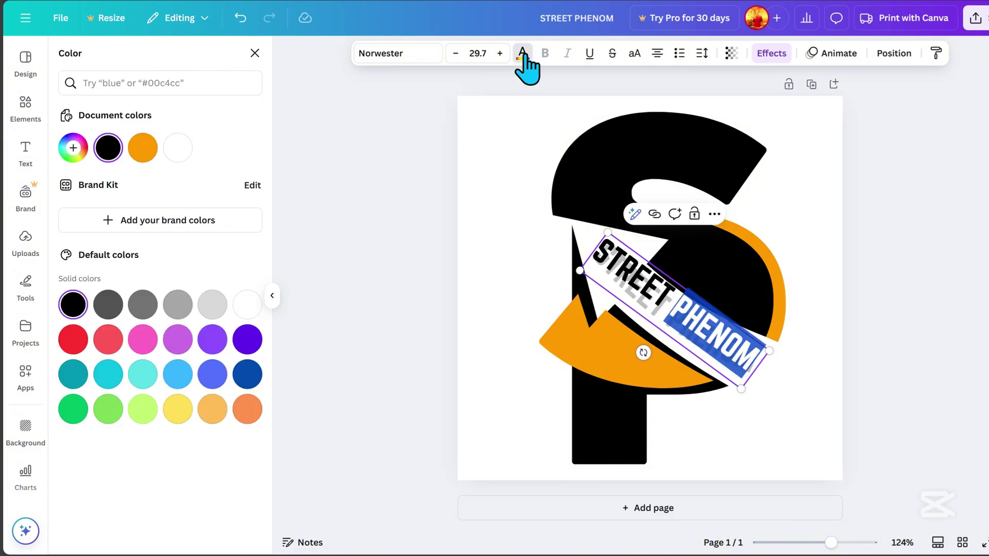
{"action": "left_click", "coordinate": [145, 152]}
{"action": "left_click", "coordinate": [910, 360]}
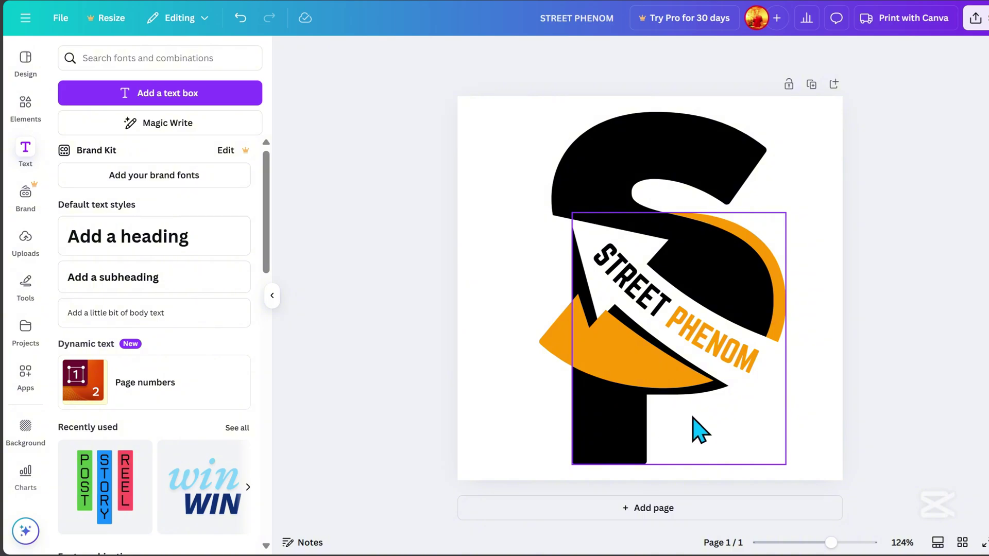
Add a subheading reading CLOTHING and place it beside the P's stem, below the curved band
{"action": "left_click", "coordinate": [150, 276]}
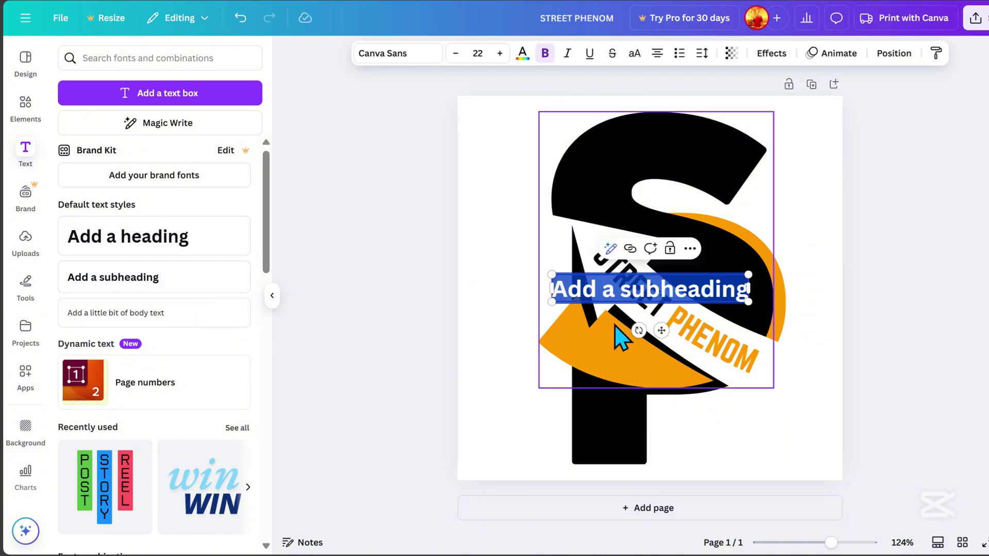
{"action": "type", "text": "CLOTHI"}
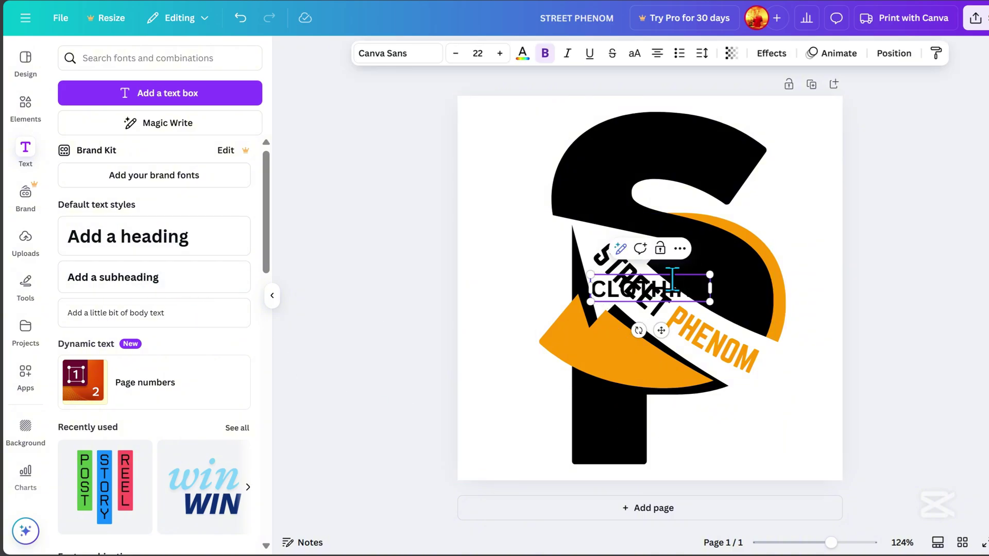
{"action": "type", "text": "NG"}
{"action": "left_click", "coordinate": [901, 298]}
{"action": "left_click_drag", "start_coordinate": [678, 293], "coordinate": [737, 441]}
Set the CLOTHING text's font to Norwester and enlarge it to size 23.7
{"action": "left_click", "coordinate": [394, 56]}
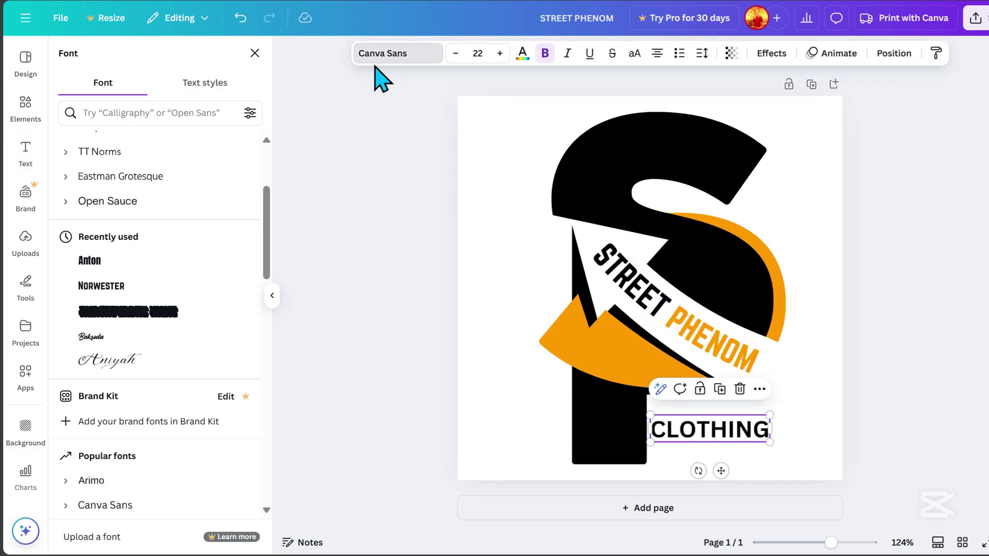
{"action": "scroll", "coordinate": [145, 310], "scroll_direction": "up", "scroll_amount": 3}
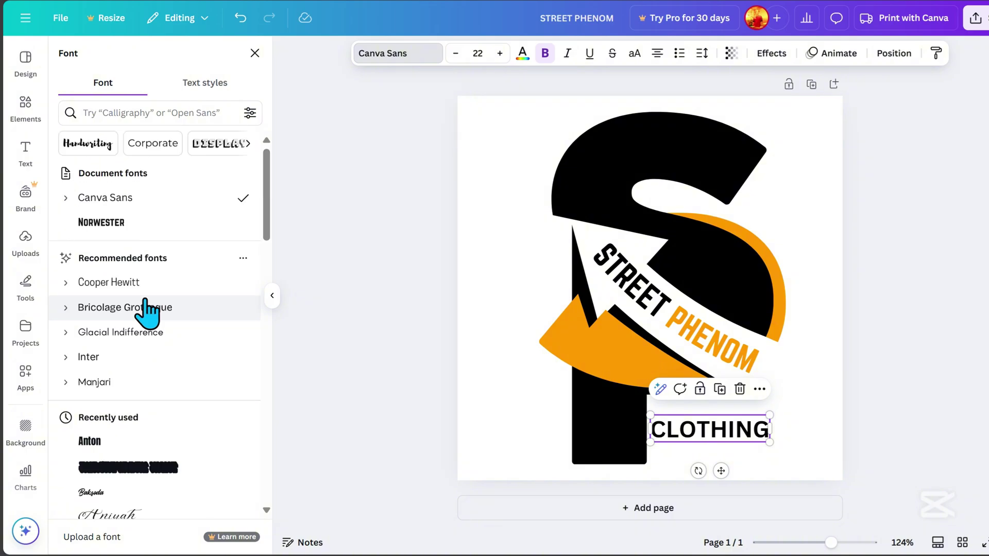
{"action": "left_click", "coordinate": [129, 224]}
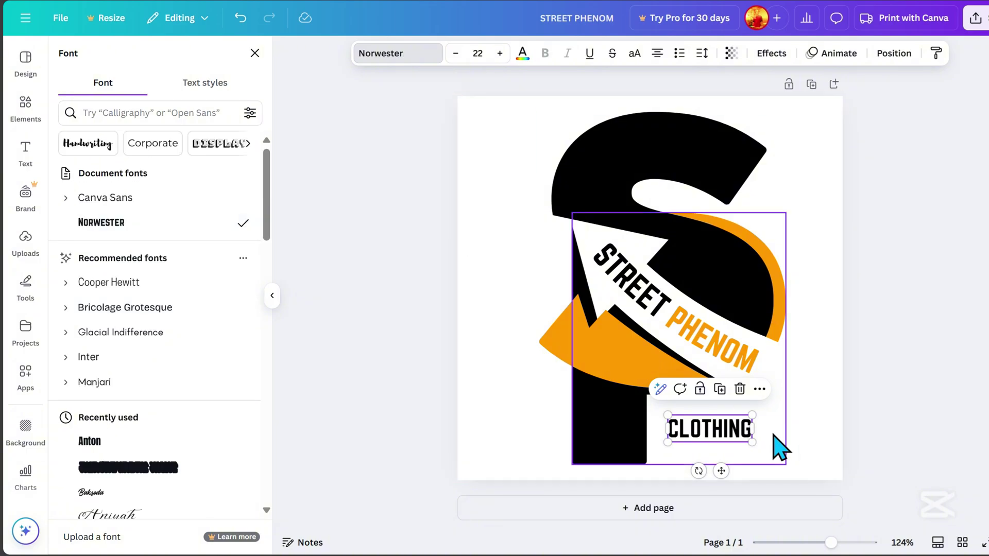
{"action": "left_click", "coordinate": [757, 451]}
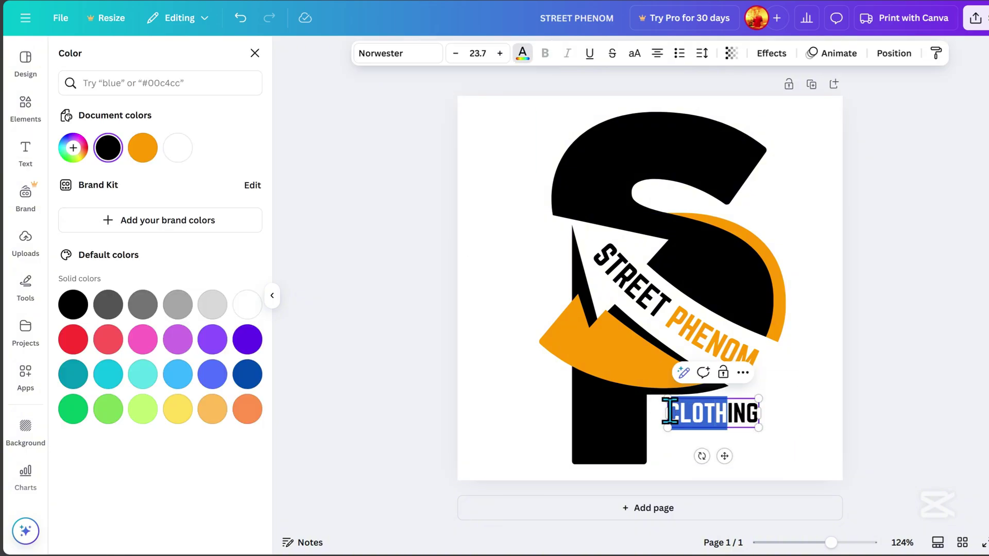
Recolor the letters CLOTH white, leaving ING black
{"action": "left_click", "coordinate": [523, 61]}
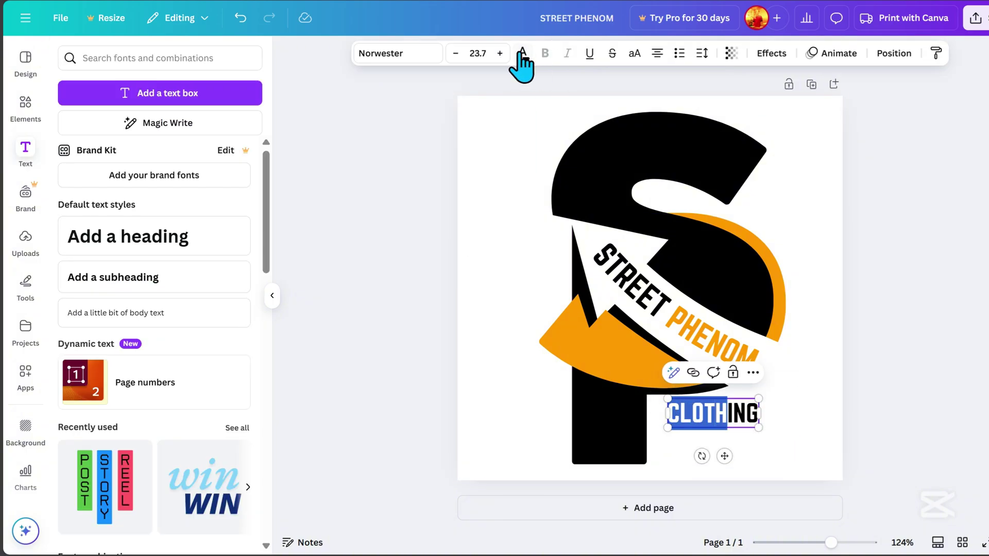
{"action": "left_click", "coordinate": [522, 61]}
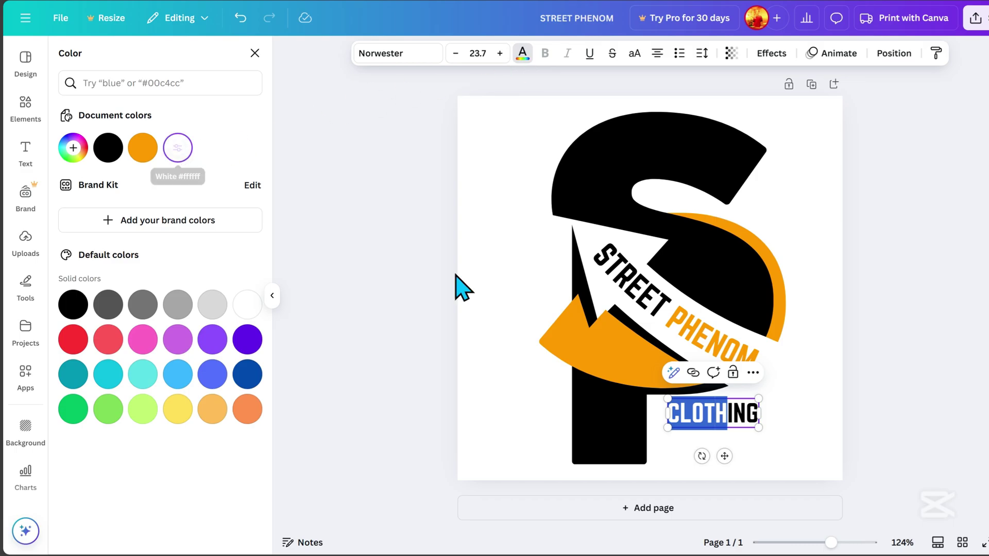
{"action": "left_click", "coordinate": [946, 426]}
Enlarge CLOTHING to size 26.3 and move it so CLOTH lies on the P's black stem and ING beside it
{"action": "left_click", "coordinate": [752, 419]}
{"action": "left_click_drag", "start_coordinate": [752, 419], "coordinate": [672, 421]}
{"action": "left_click", "coordinate": [601, 446]}
{"action": "left_click", "coordinate": [672, 423]}
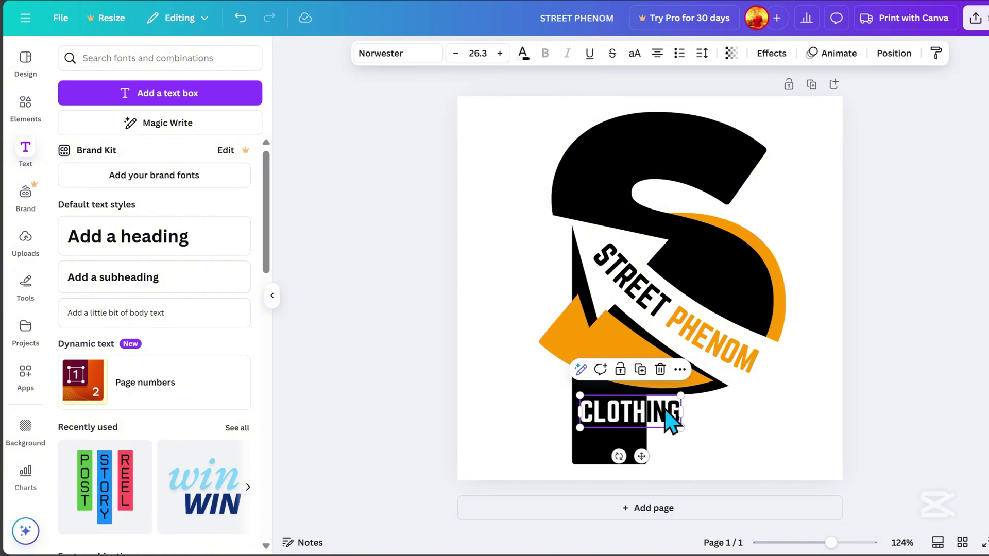
Duplicate the CLOTHING text, place the copy just below it, and change its wording to CORPORATION
{"action": "left_click", "coordinate": [641, 371]}
{"action": "left_click_drag", "start_coordinate": [662, 423], "coordinate": [657, 449]}
{"action": "double_click", "coordinate": [655, 444]}
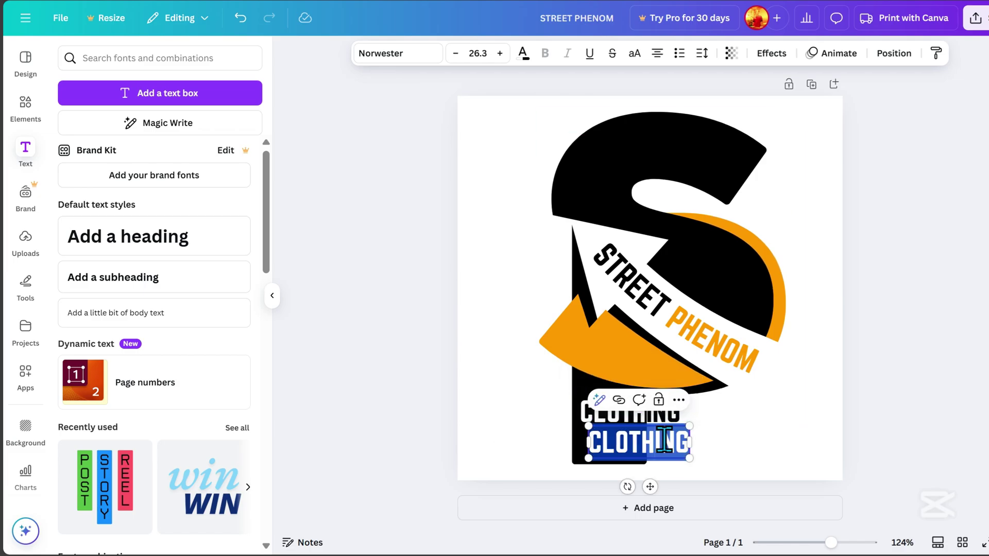
{"action": "type", "text": "CORPOR"}
{"action": "left_click", "coordinate": [650, 472]}
Recolor the letters ORATION in CORPORATION black, keeping CORP white
{"action": "left_click", "coordinate": [629, 447]}
{"action": "left_click_drag", "start_coordinate": [630, 447], "coordinate": [711, 443]}
{"action": "double_click", "coordinate": [622, 446]}
{"action": "left_click", "coordinate": [622, 445]}
{"action": "left_click", "coordinate": [522, 53]}
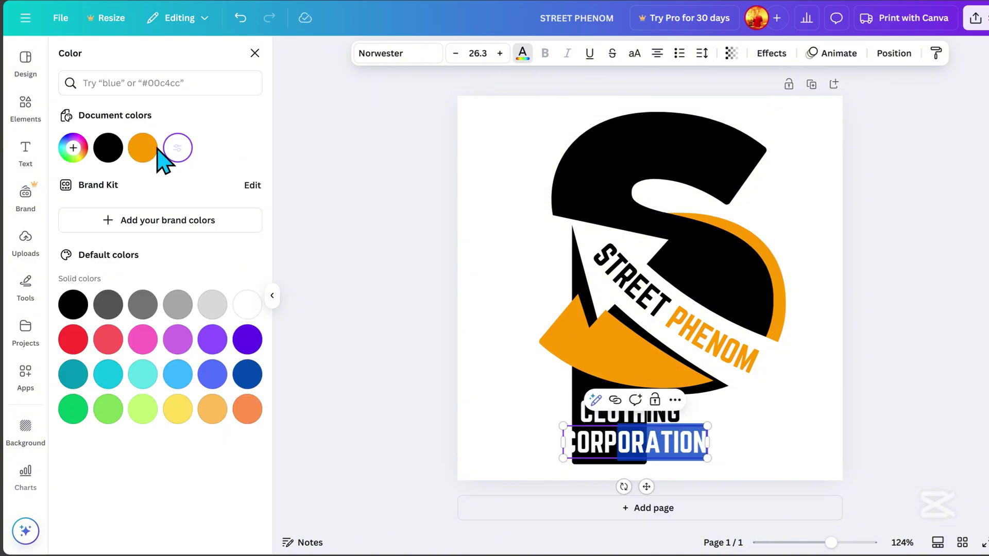
{"action": "left_click", "coordinate": [107, 147]}
{"action": "left_click", "coordinate": [917, 410]}
Move CORPORATION closer under CLOTHING so CORP sits on the black stem and ORATION on the white background
{"action": "left_click_drag", "start_coordinate": [610, 441], "coordinate": [644, 439]}
{"action": "left_click_drag", "start_coordinate": [699, 451], "coordinate": [694, 446]}
{"action": "left_click", "coordinate": [917, 452]}
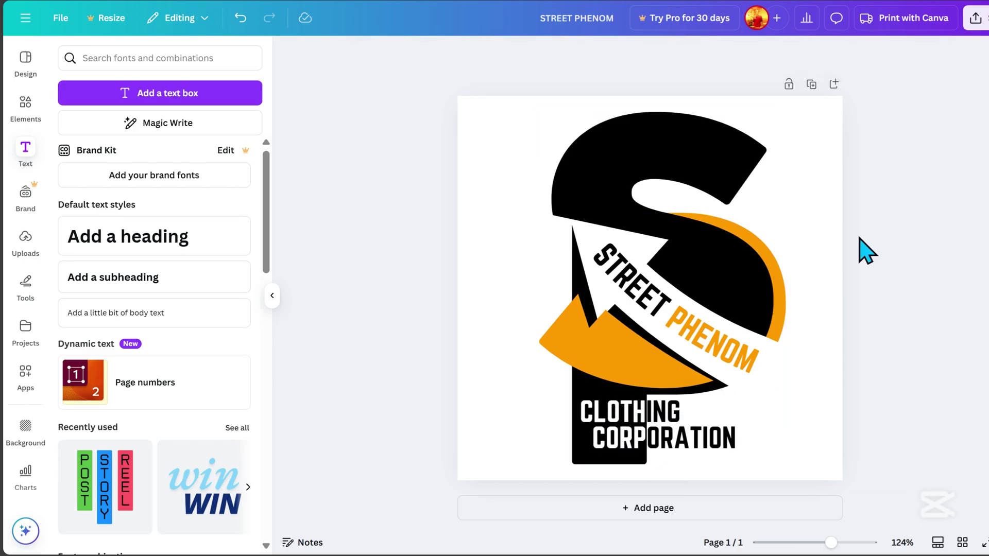
Select all the logo's graphics and texts together and center them on the page
{"action": "left_click_drag", "start_coordinate": [856, 462], "coordinate": [523, 142]}
{"action": "left_click_drag", "start_coordinate": [620, 210], "coordinate": [602, 195]}
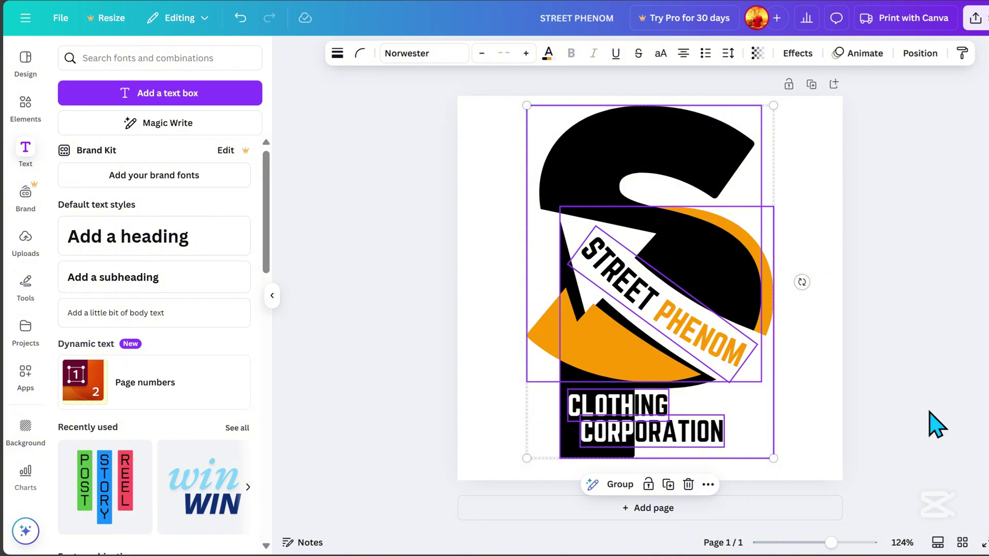
{"action": "left_click", "coordinate": [936, 425]}
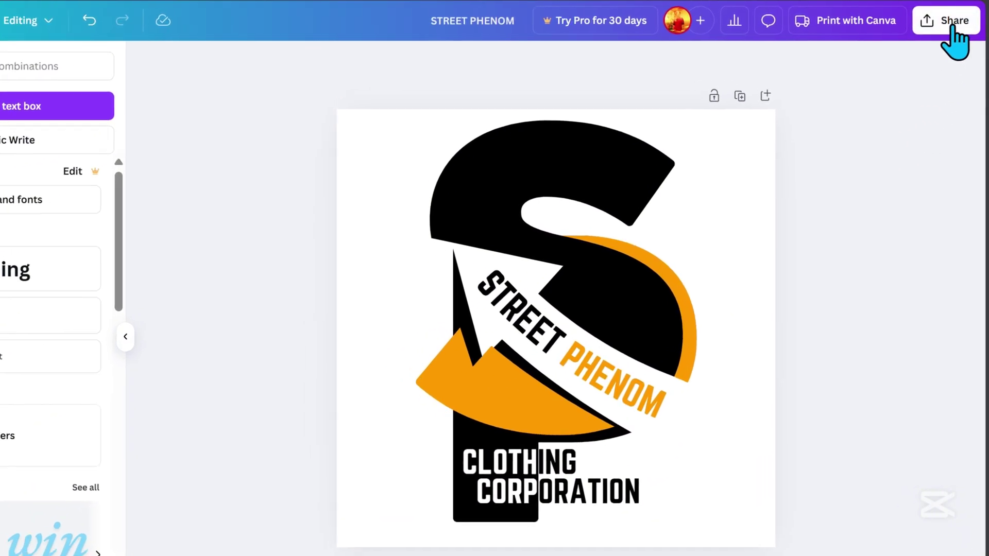
Open the download options for the finished logo
{"action": "left_click", "coordinate": [975, 18]}
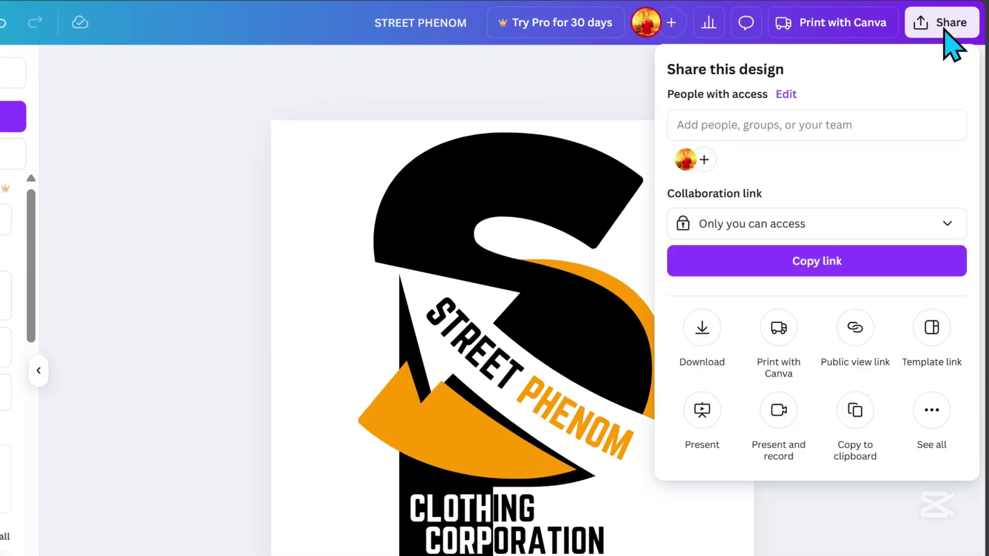
{"action": "left_click", "coordinate": [702, 330]}
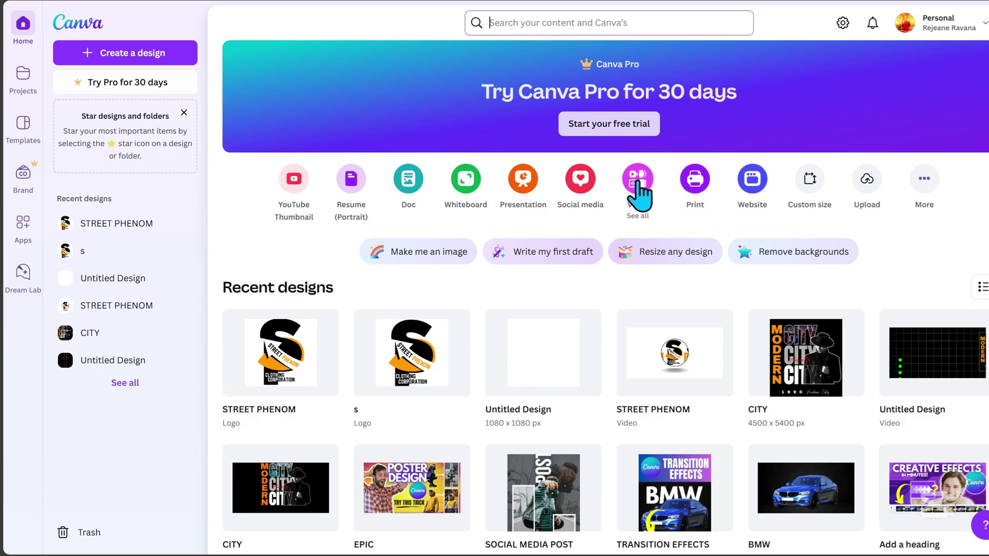
Create a new blank 1080p video design from the home page
{"action": "left_click", "coordinate": [638, 185]}
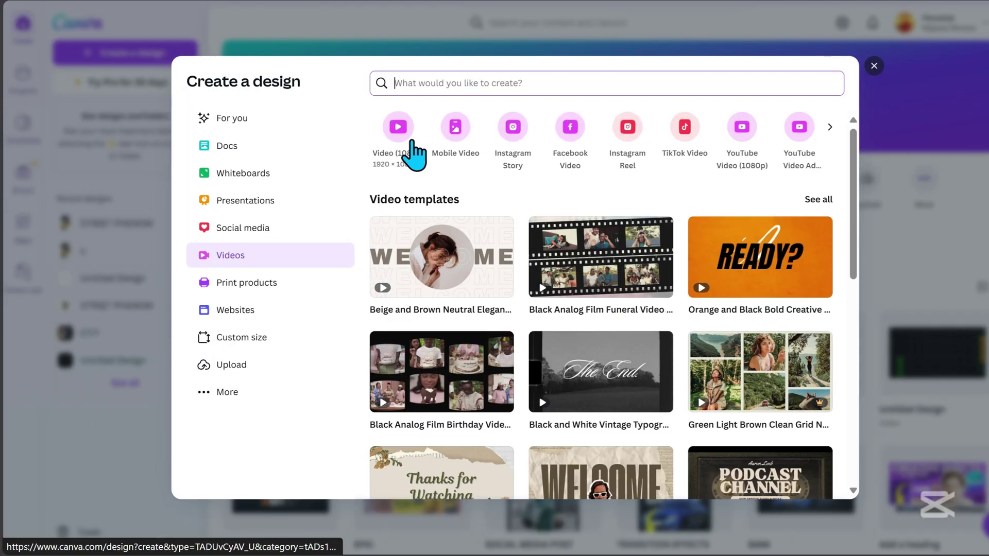
{"action": "left_click", "coordinate": [405, 127]}
{"action": "left_click", "coordinate": [913, 218]}
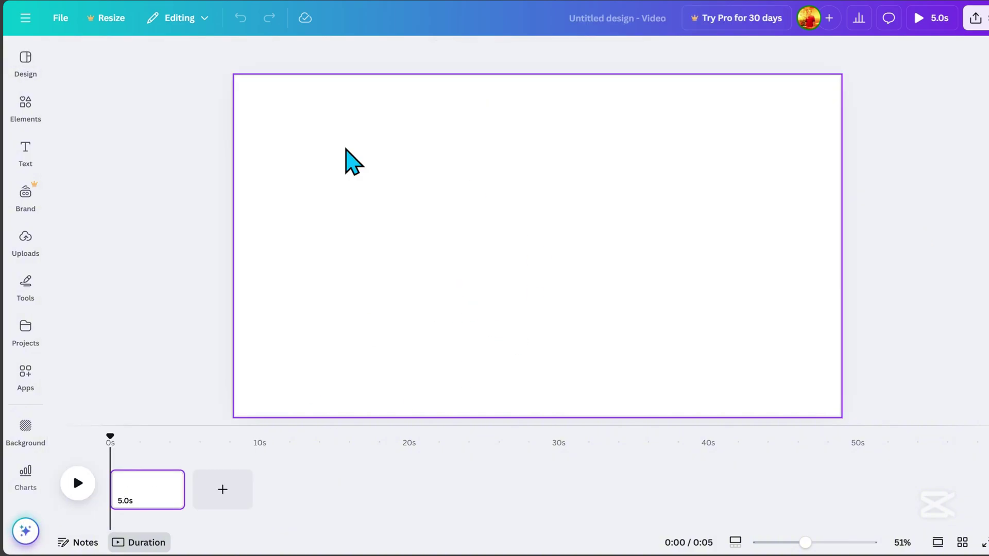
Insert the uploaded STREET PHENOM logo image and move it to the right side of the video page
{"action": "left_click", "coordinate": [27, 242]}
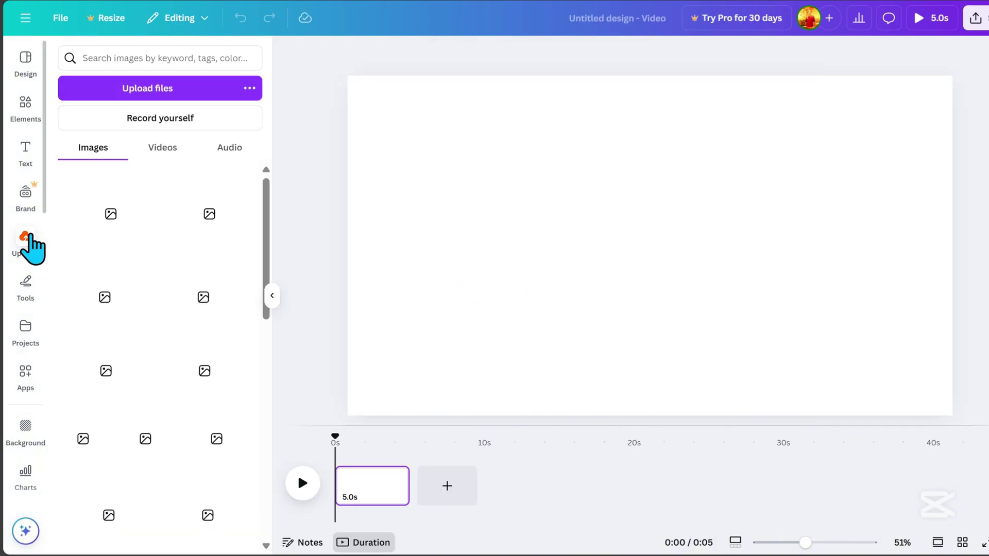
{"action": "left_click", "coordinate": [100, 222]}
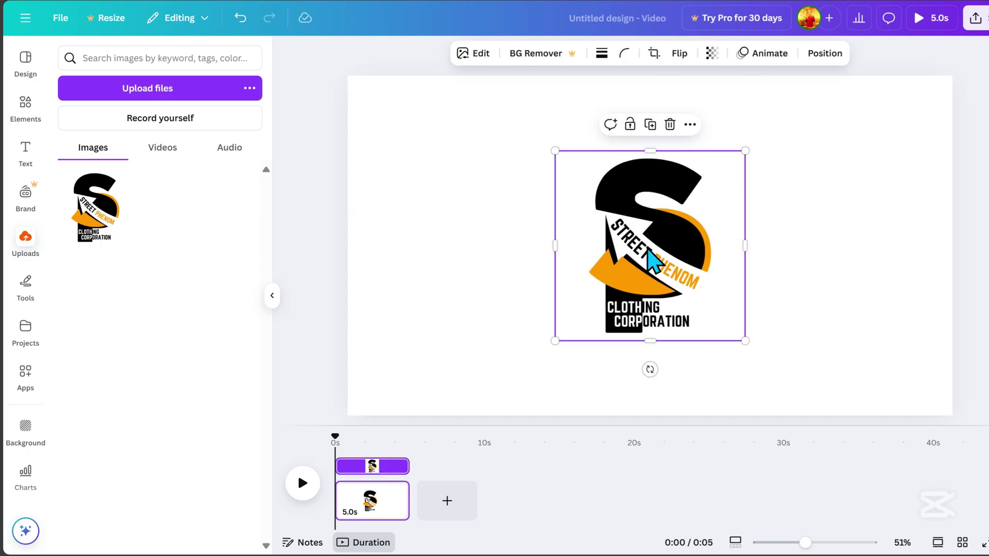
{"action": "left_click_drag", "start_coordinate": [648, 252], "coordinate": [838, 241]}
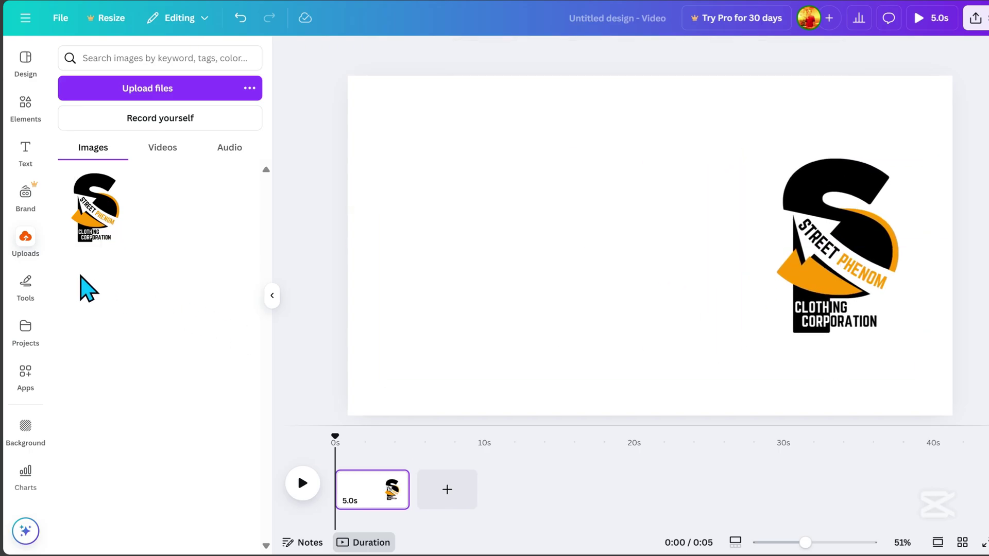
Add a heading reading STREET to the video page
{"action": "left_click", "coordinate": [23, 168]}
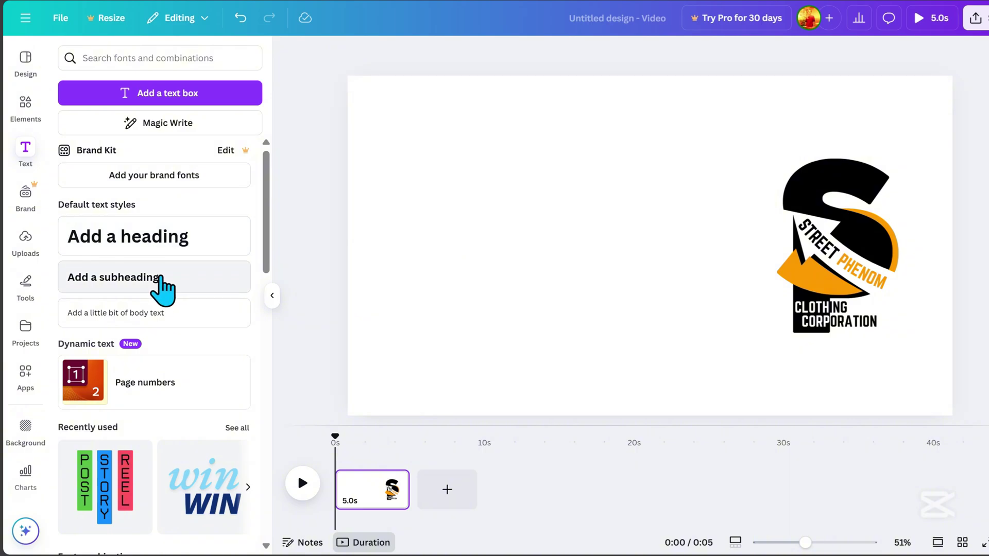
{"action": "left_click", "coordinate": [153, 240]}
{"action": "type", "text": "STREET"}
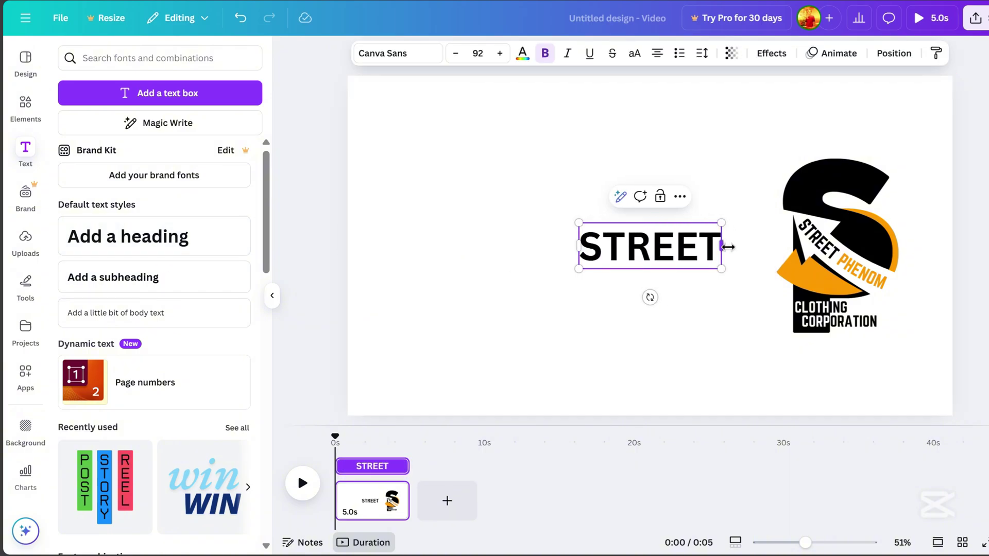
Narrow the STREET text box so its letters stack vertically, and set the line spacing to 0.8
{"action": "left_click_drag", "start_coordinate": [728, 247], "coordinate": [627, 273]}
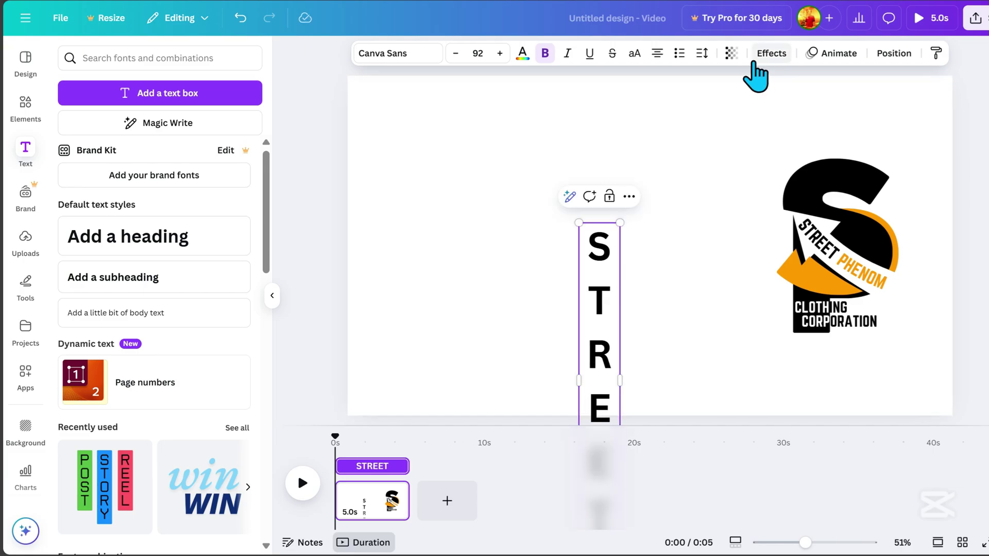
{"action": "left_click", "coordinate": [702, 56]}
{"action": "left_click_drag", "start_coordinate": [677, 148], "coordinate": [652, 148]}
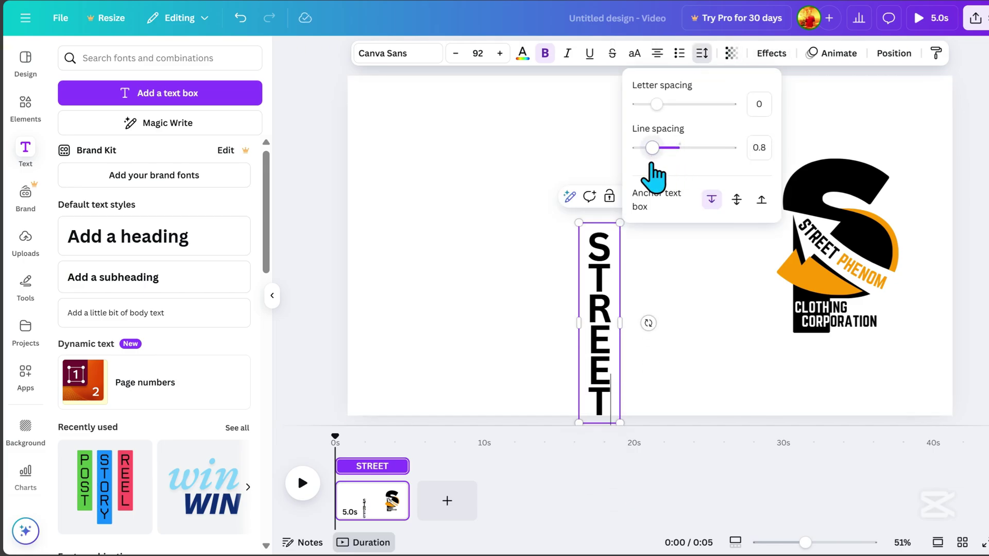
Set the STREET text's font to Anton and increase its line spacing so the stacked letters no longer overlap
{"action": "left_click", "coordinate": [407, 57]}
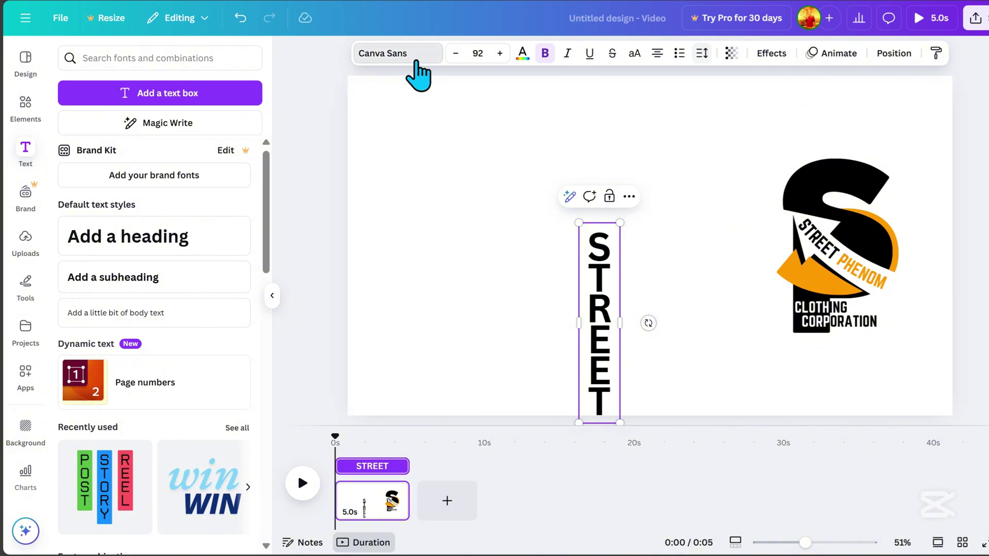
{"action": "scroll", "coordinate": [188, 342], "scroll_direction": "down", "scroll_amount": 3}
{"action": "left_click", "coordinate": [157, 288]}
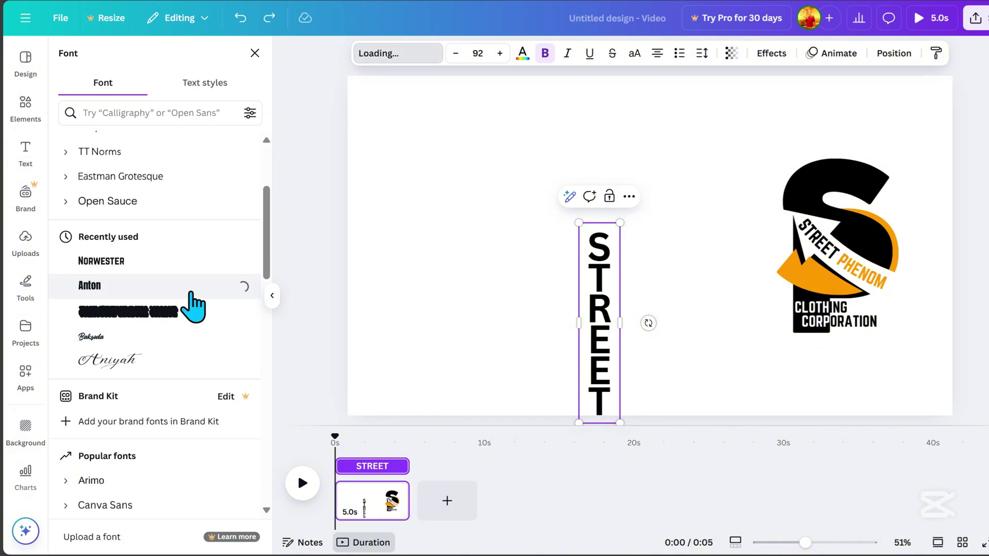
{"action": "left_click_drag", "start_coordinate": [621, 276], "coordinate": [609, 278]}
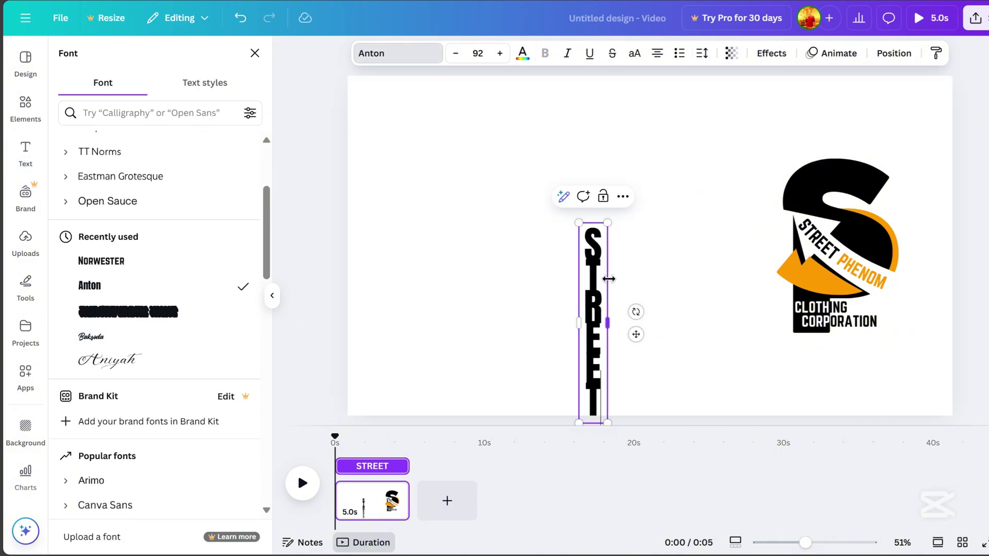
{"action": "left_click", "coordinate": [702, 53]}
{"action": "left_click_drag", "start_coordinate": [650, 148], "coordinate": [662, 147]}
{"action": "left_click", "coordinate": [706, 382]}
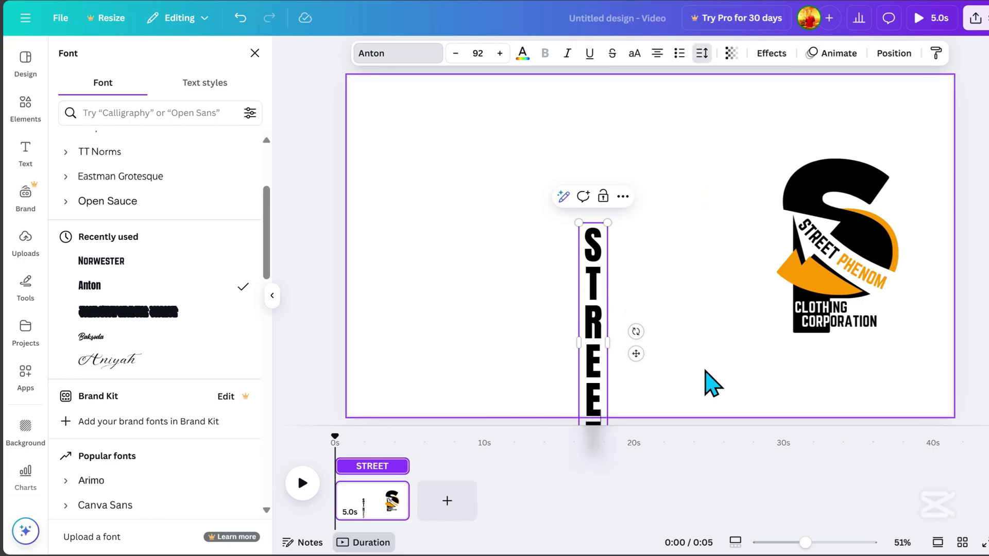
Shrink the vertical STREET text to size 69 and place it just left of the logo
{"action": "left_click_drag", "start_coordinate": [601, 400], "coordinate": [735, 310]}
{"action": "left_click", "coordinate": [731, 381]}
{"action": "left_click", "coordinate": [761, 313]}
Replace the wording of the second vertical STREET column, nearest the logo, with PHENOM and select that text
{"action": "left_click", "coordinate": [732, 299]}
{"action": "double_click", "coordinate": [730, 292]}
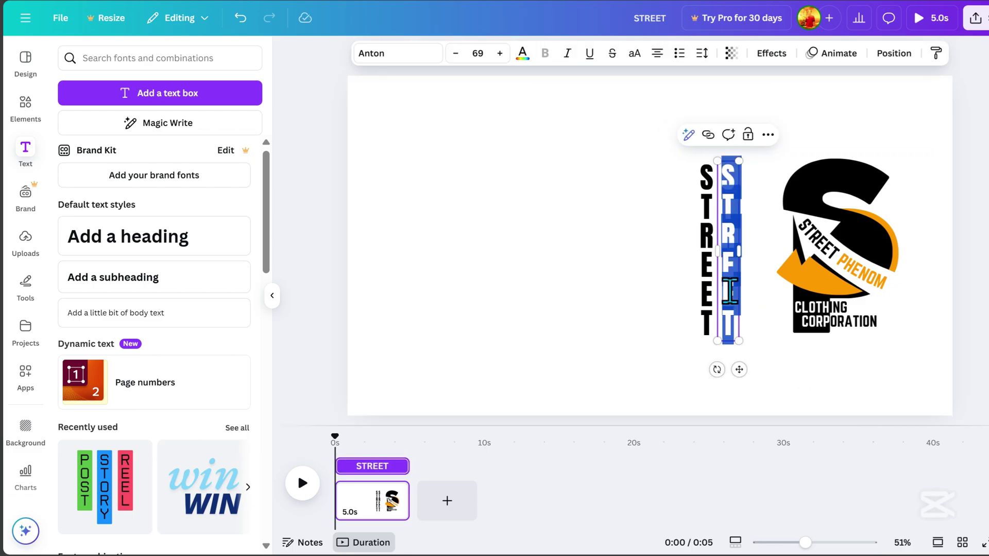
{"action": "type", "text": "PHENOM"}
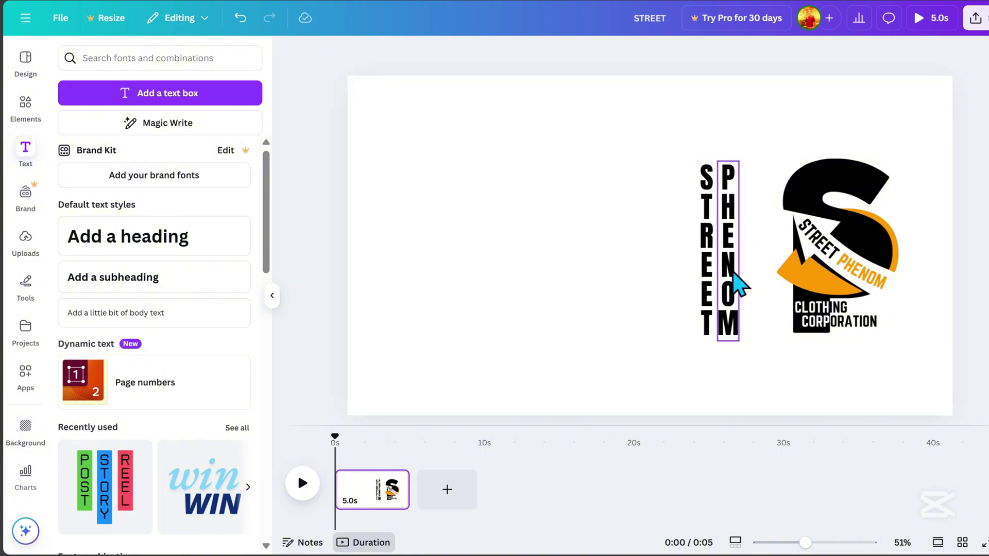
{"action": "left_click", "coordinate": [731, 327]}
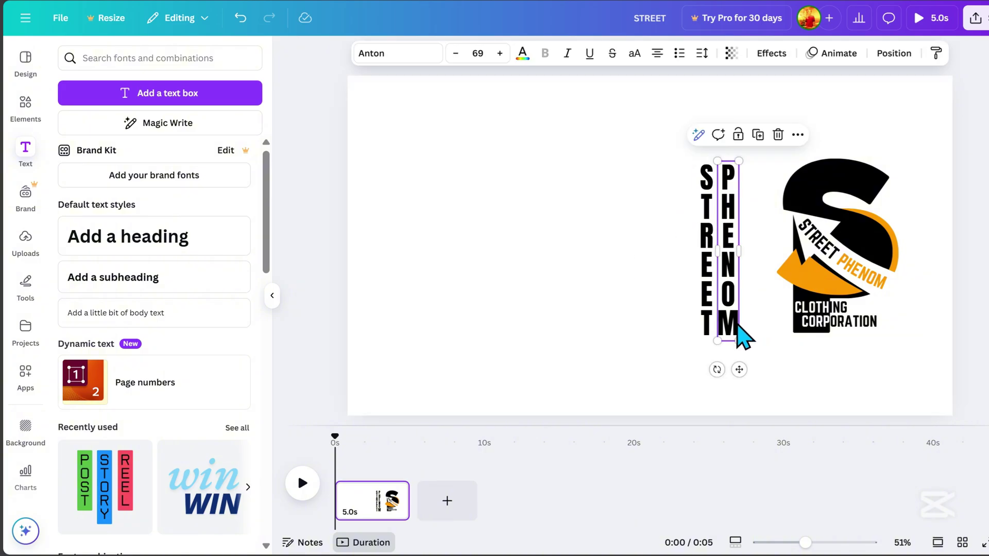
Recolour the vertical PHENOM text with the logo's orange and move both STREET and PHENOM columns close against the logo's left side
{"action": "left_click", "coordinate": [522, 54]}
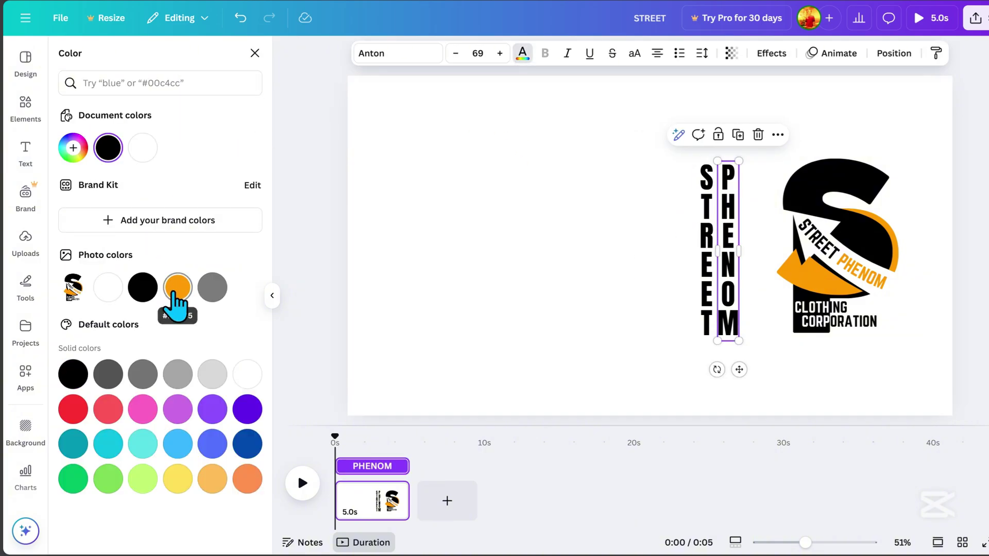
{"action": "left_click", "coordinate": [175, 294]}
{"action": "left_click", "coordinate": [829, 392]}
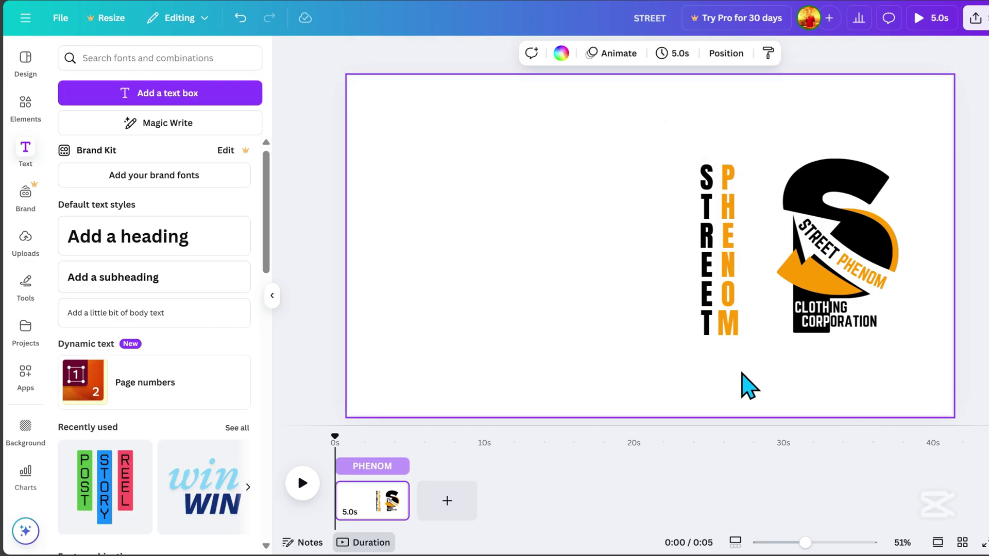
{"action": "left_click", "coordinate": [691, 276]}
{"action": "left_click_drag", "start_coordinate": [735, 331], "coordinate": [773, 323]}
{"action": "left_click", "coordinate": [841, 377]}
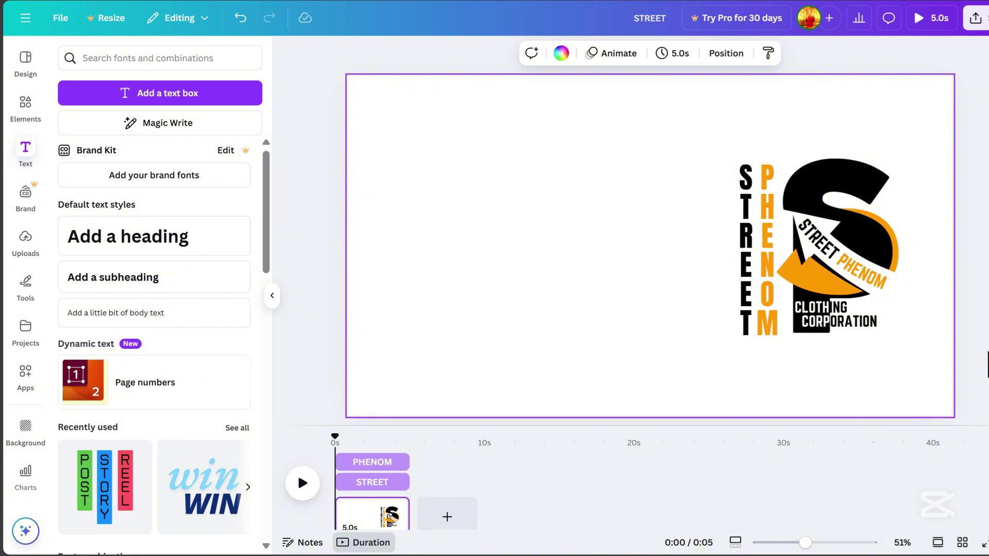
Duplicate the logo and place the copy level with the original, just left of the vertical STREET and PHENOM columns
{"action": "left_click", "coordinate": [856, 288]}
{"action": "left_click", "coordinate": [897, 399]}
{"action": "left_click_drag", "start_coordinate": [845, 280], "coordinate": [680, 283]}
{"action": "left_click", "coordinate": [830, 190]}
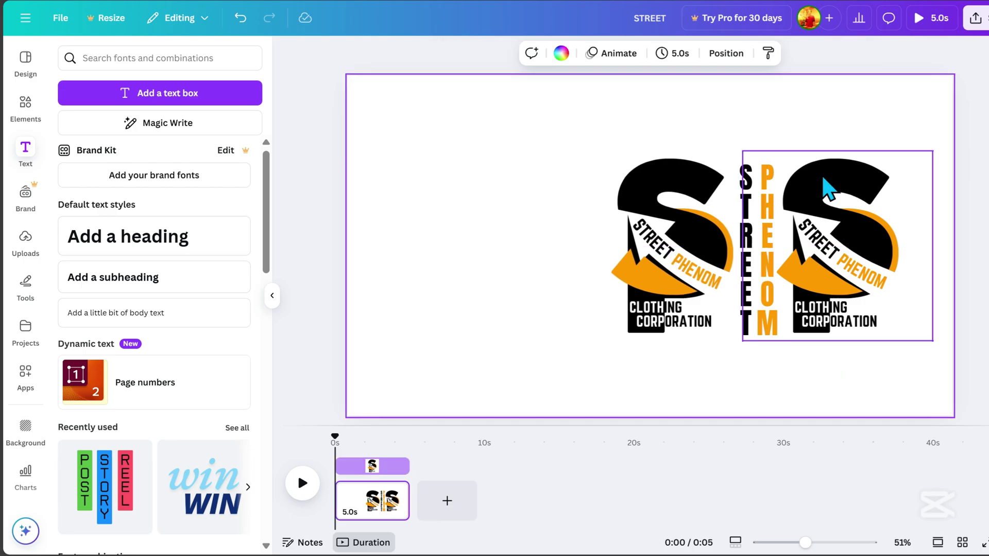
Duplicate the vertical STREET and PHENOM columns together and place the copies just left of the second logo, aligned with the originals
{"action": "left_click", "coordinate": [735, 283]}
{"action": "left_click", "coordinate": [747, 323]}
{"action": "left_click", "coordinate": [769, 323], "text": "shift"}
{"action": "left_click_drag", "start_coordinate": [769, 323], "coordinate": [579, 316]}
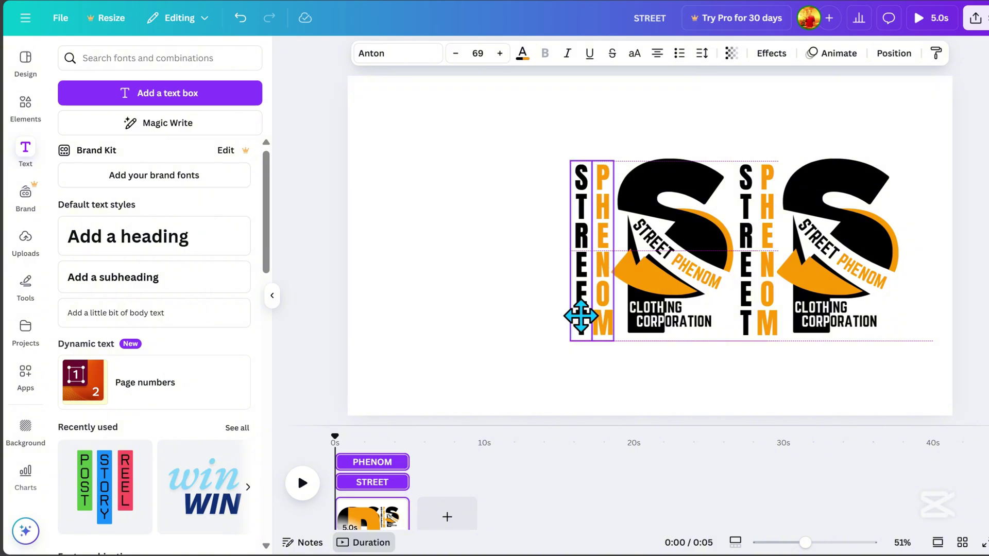
{"action": "left_click", "coordinate": [631, 363]}
Duplicate the left logo together with its STREET and PHENOM columns and place the copy further left to extend the row evenly
{"action": "left_click_drag", "start_coordinate": [741, 370], "coordinate": [570, 216]}
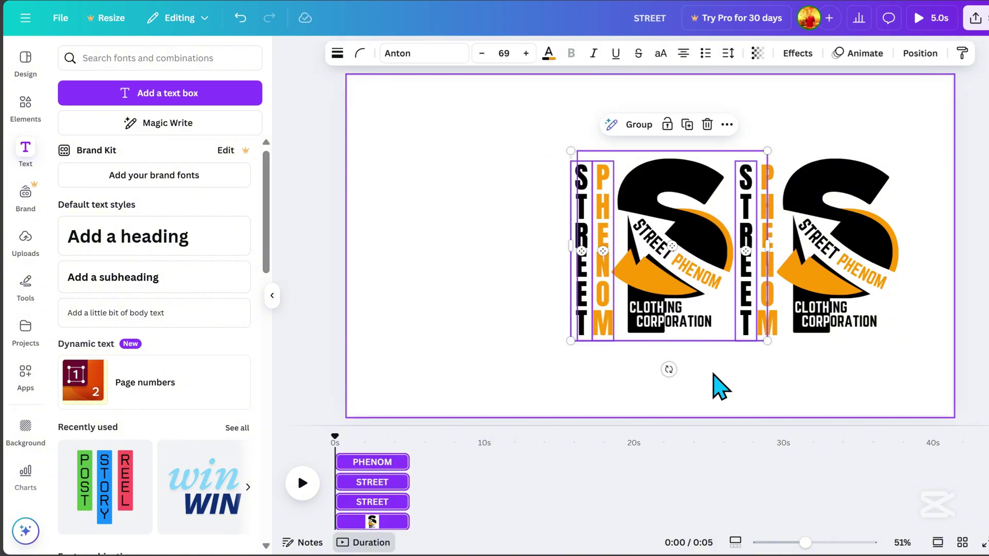
{"action": "left_click_drag", "start_coordinate": [706, 372], "coordinate": [545, 147]}
{"action": "left_click_drag", "start_coordinate": [648, 286], "coordinate": [484, 287]}
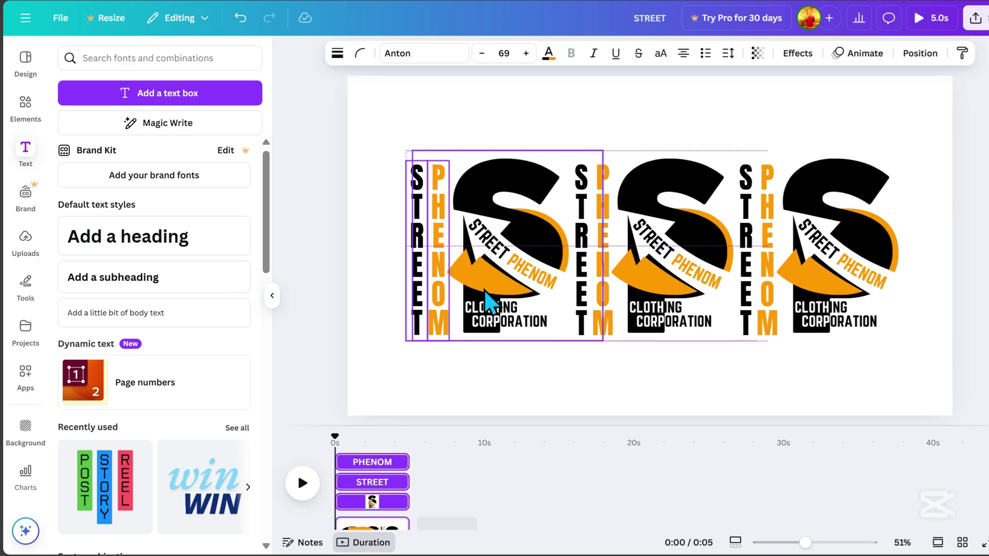
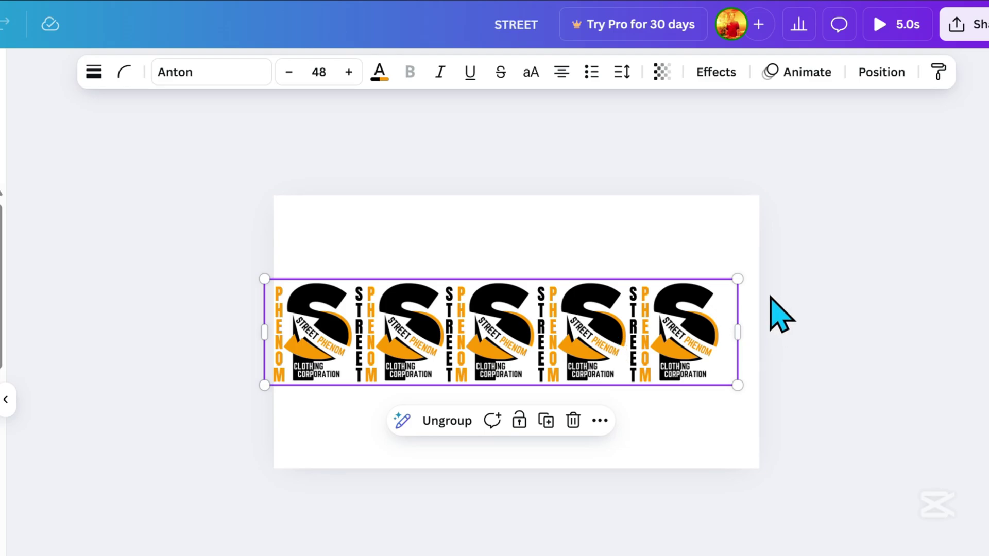
Enlarge the grouped logo row to nearly the page height and place it so its last two logos fill the page's right part
{"action": "left_click_drag", "start_coordinate": [737, 279], "coordinate": [988, 64]}
{"action": "left_click_drag", "start_coordinate": [675, 347], "coordinate": [252, 369]}
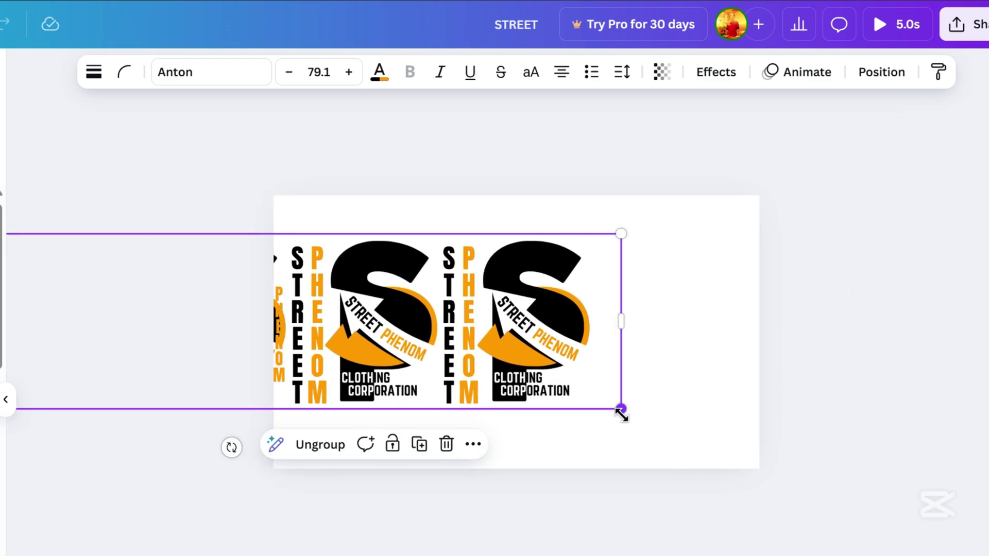
{"action": "left_click_drag", "start_coordinate": [621, 410], "coordinate": [744, 435]}
{"action": "left_click_drag", "start_coordinate": [648, 415], "coordinate": [563, 414]}
{"action": "left_click_drag", "start_coordinate": [556, 348], "coordinate": [649, 356]}
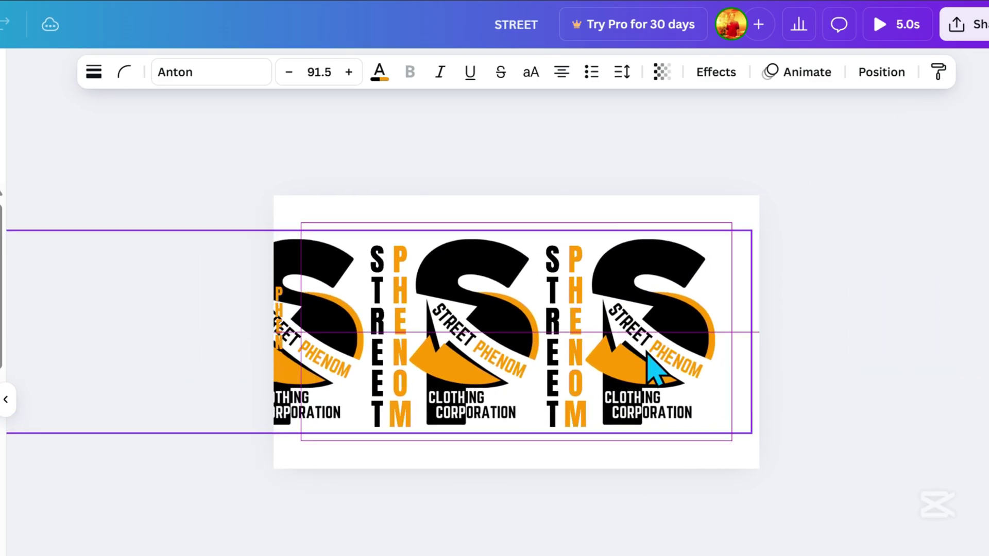
{"action": "left_click_drag", "start_coordinate": [750, 230], "coordinate": [883, 201]}
{"action": "left_click_drag", "start_coordinate": [657, 391], "coordinate": [442, 380]}
{"action": "left_click_drag", "start_coordinate": [558, 380], "coordinate": [681, 380]}
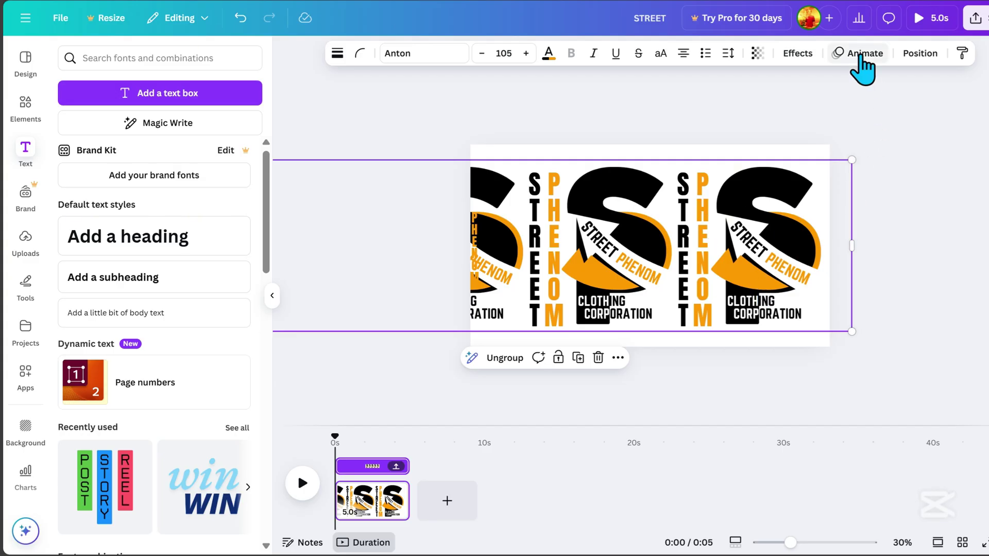
Create a custom animation for the logo row with a straight horizontal path moving it rightward across the page
{"action": "left_click", "coordinate": [859, 54]}
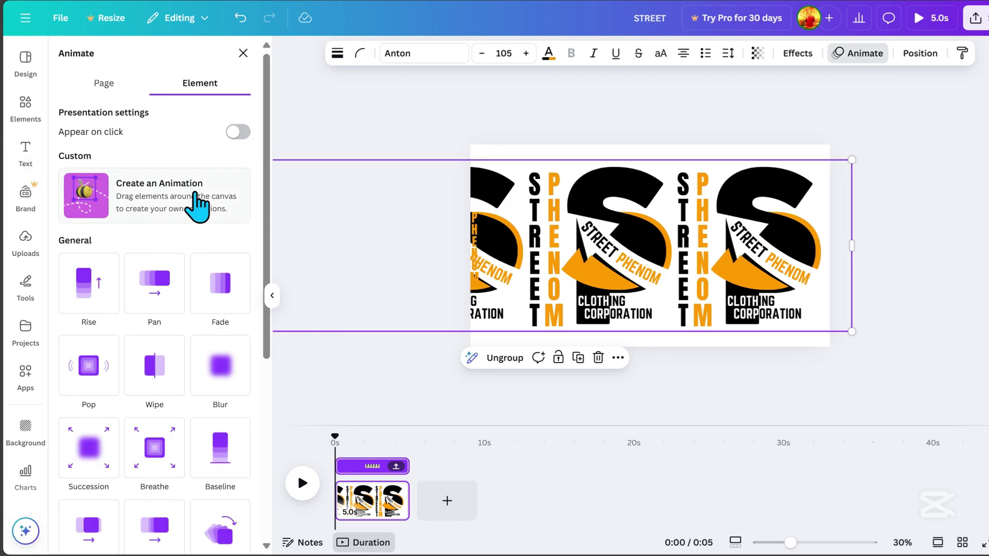
{"action": "left_click", "coordinate": [164, 206]}
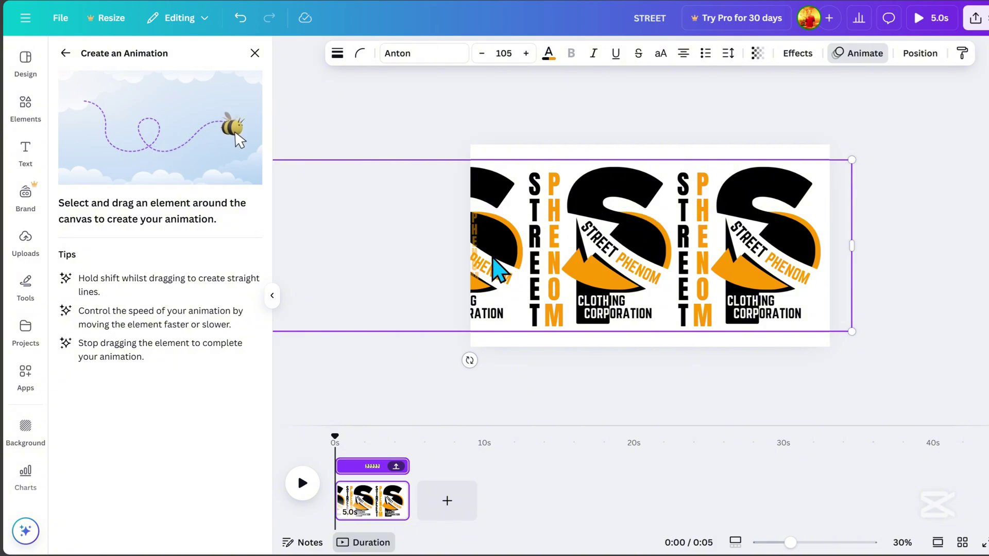
{"action": "scroll", "coordinate": [695, 252], "scroll_direction": "down", "scroll_amount": 3}
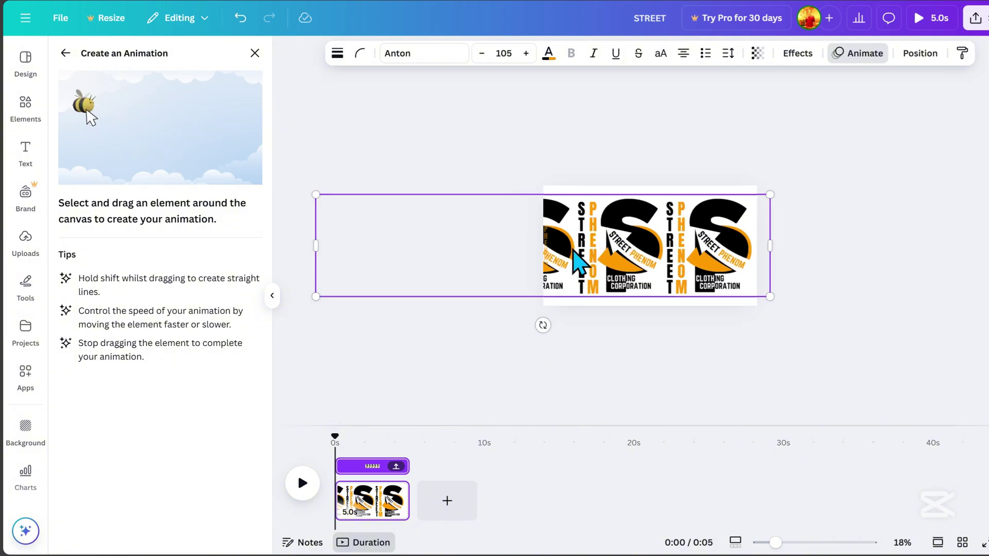
{"action": "mouse_move", "coordinate": [565, 258]}
{"action": "left_mouse_down"}
{"action": "mouse_move", "coordinate": [735, 256]}
{"action": "mouse_move", "coordinate": [769, 245]}
{"action": "mouse_move", "coordinate": [788, 261]}
{"action": "left_mouse_up"}
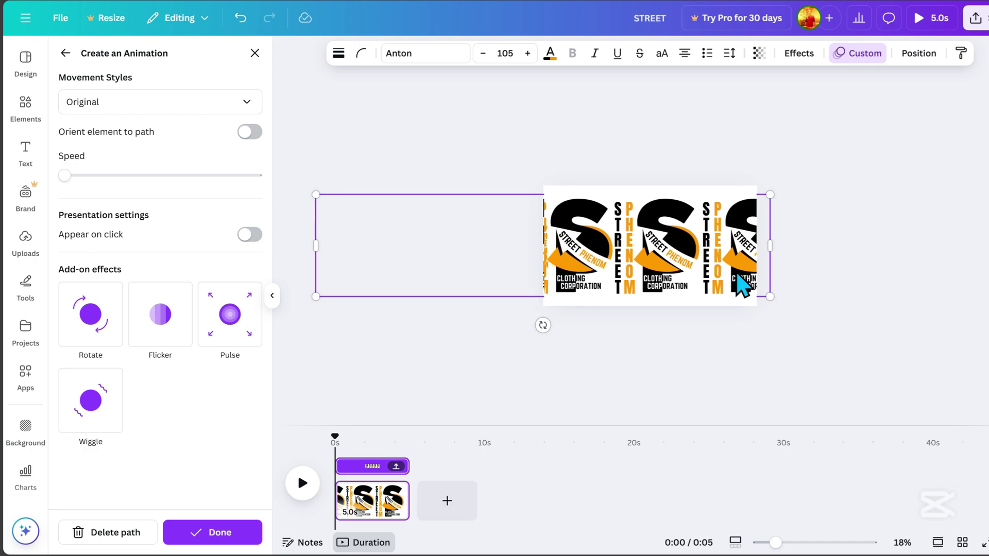
Set the animation's movement style to Steady and extend the page duration to 10 seconds
{"action": "scroll", "coordinate": [737, 283], "scroll_direction": "up", "scroll_amount": 1}
{"action": "scroll", "coordinate": [728, 271], "scroll_direction": "up", "scroll_amount": 5}
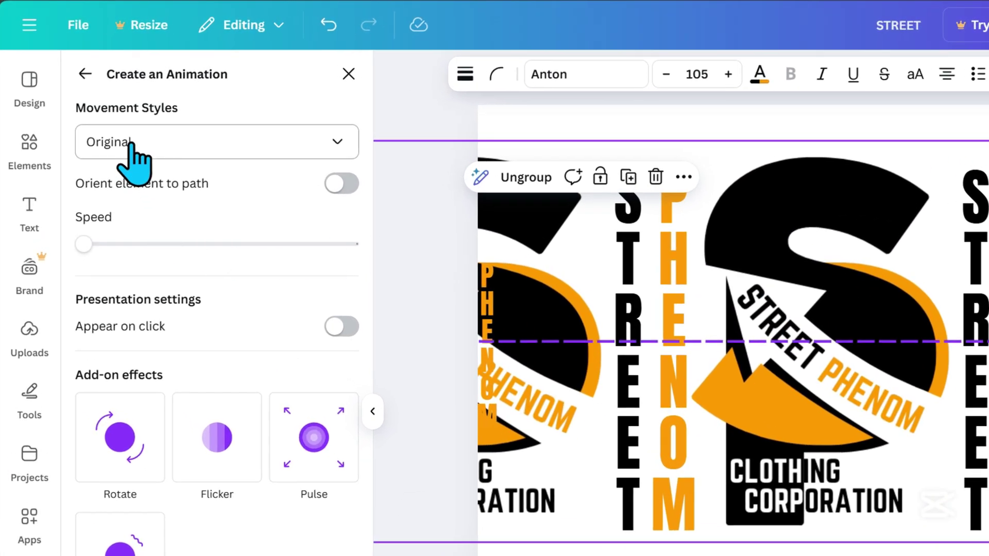
{"action": "left_click", "coordinate": [98, 103]}
{"action": "left_click", "coordinate": [111, 269]}
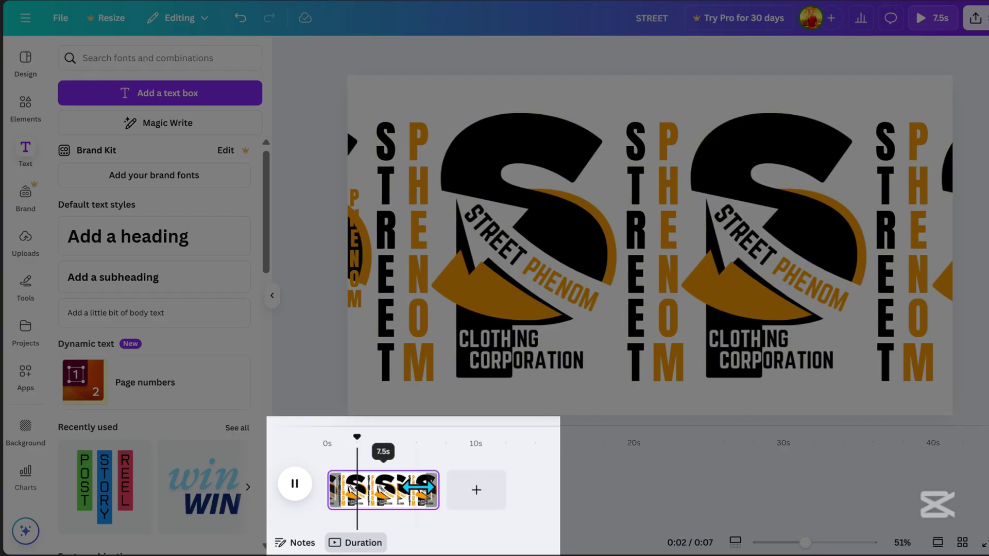
{"action": "left_click_drag", "start_coordinate": [442, 501], "coordinate": [477, 503]}
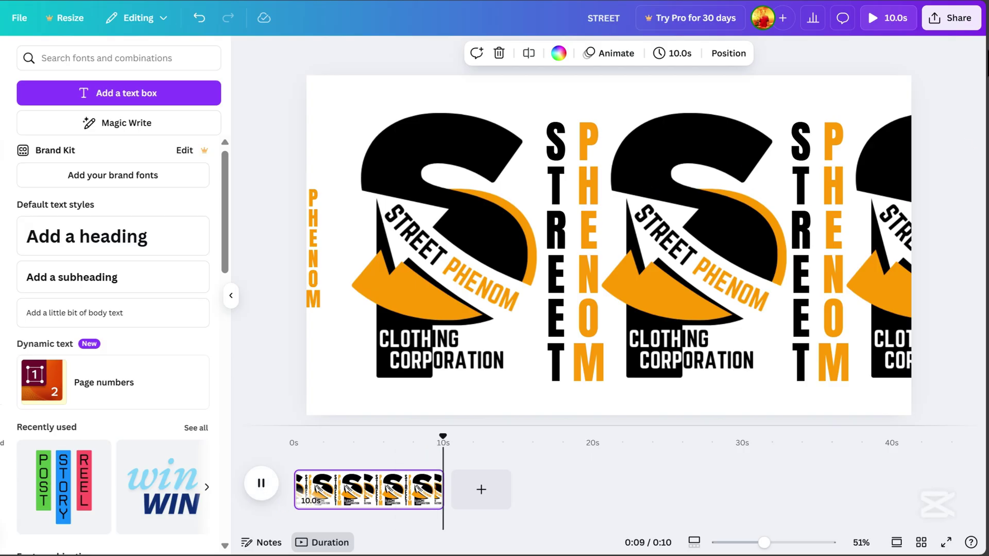
Download the design as an MP4 video in 1080p (HD) quality
{"action": "left_click", "coordinate": [954, 19]}
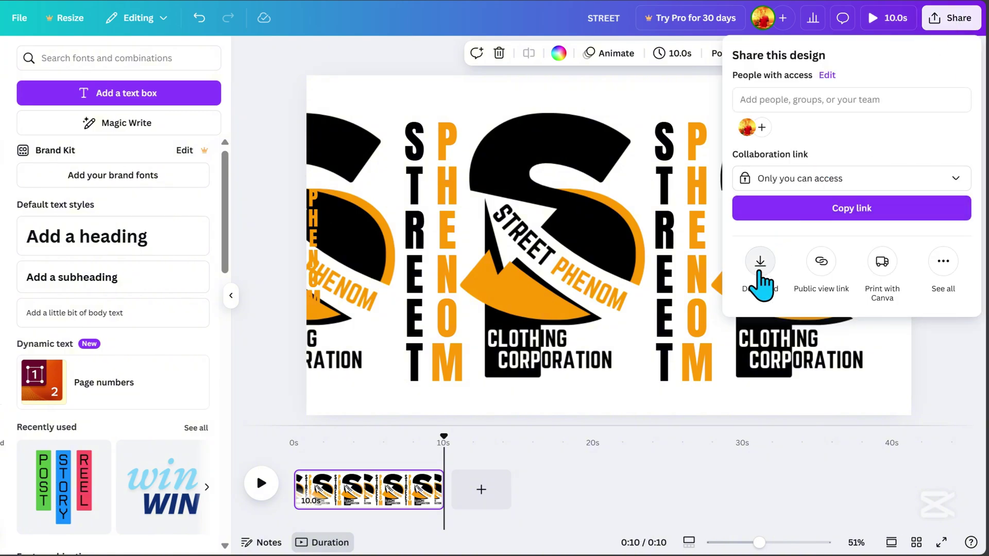
{"action": "left_click", "coordinate": [759, 272]}
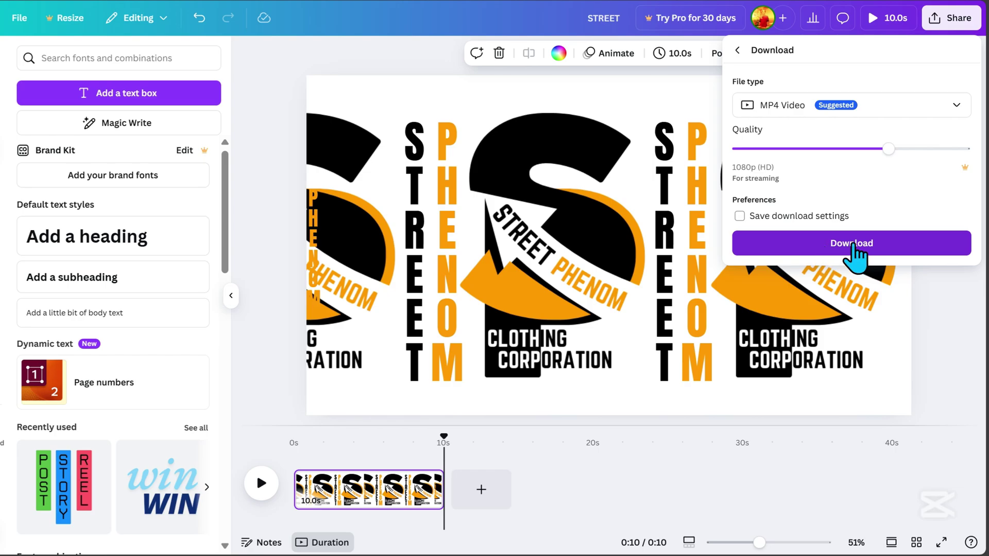
{"action": "left_click", "coordinate": [853, 247]}
Delete the page with the animated logo row to leave a blank page
{"action": "left_click", "coordinate": [579, 276]}
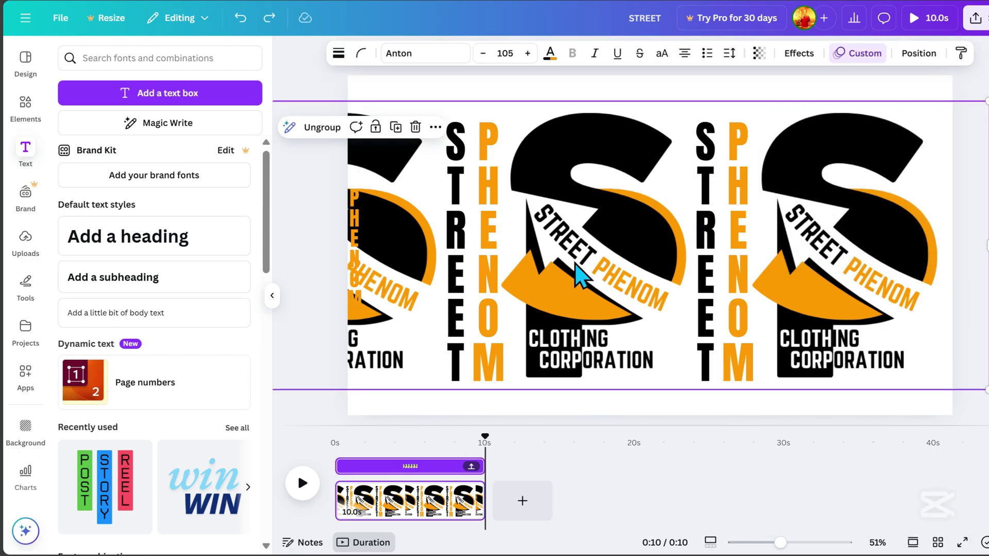
{"action": "left_click", "coordinate": [457, 507]}
{"action": "right_click", "coordinate": [453, 521]}
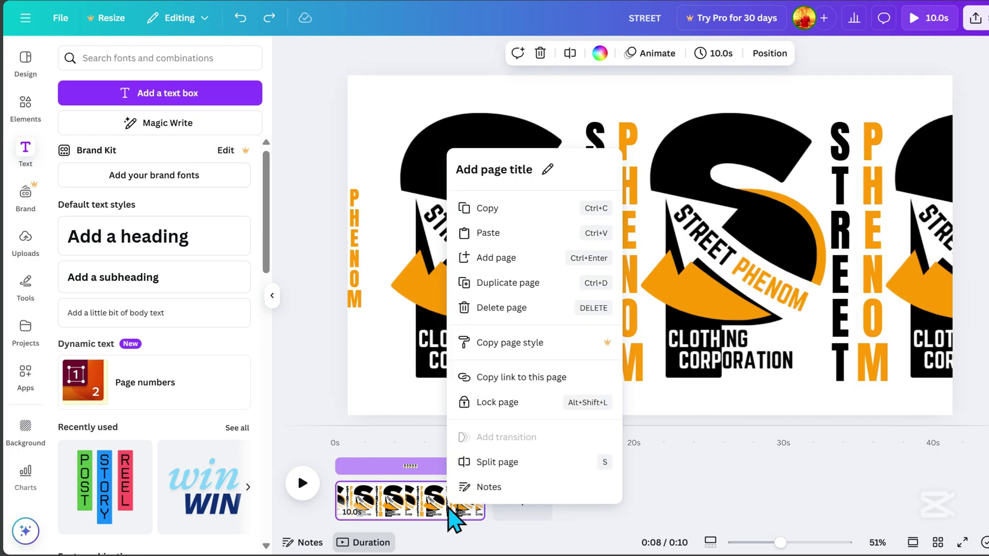
{"action": "left_click", "coordinate": [514, 307]}
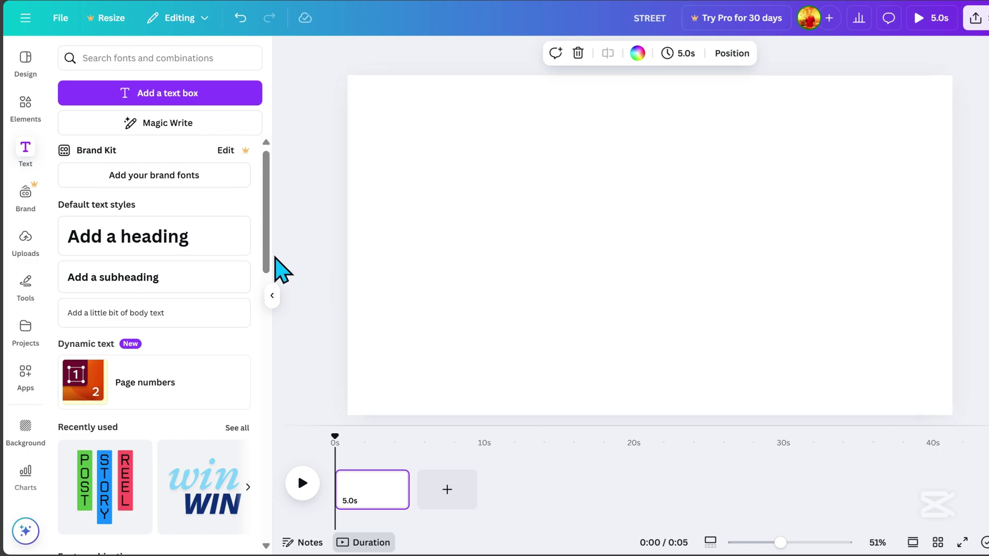
Search the elements for "frame" and add the circular frame to the blank page
{"action": "left_click", "coordinate": [26, 103]}
{"action": "left_click", "coordinate": [98, 57]}
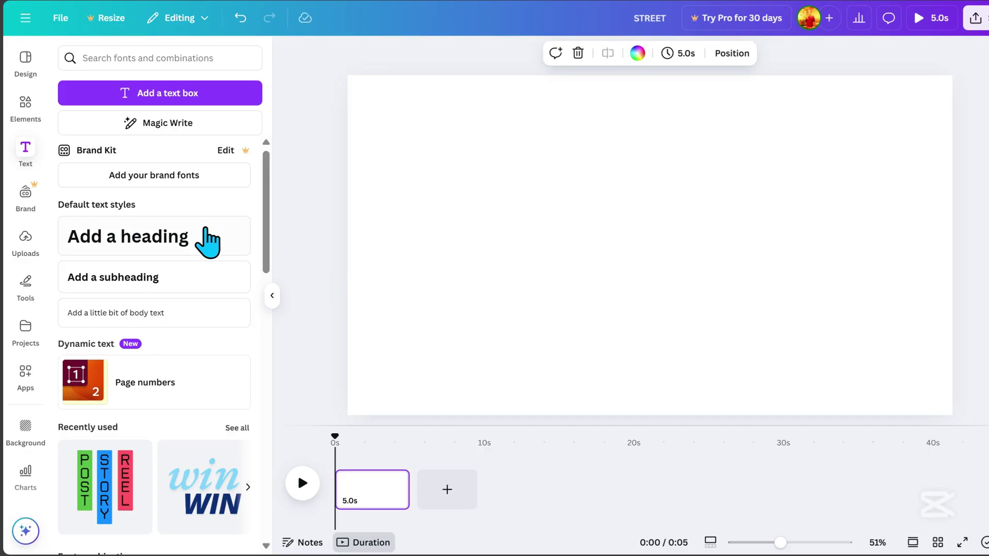
{"action": "left_click", "coordinate": [32, 111]}
{"action": "left_click", "coordinate": [101, 55]}
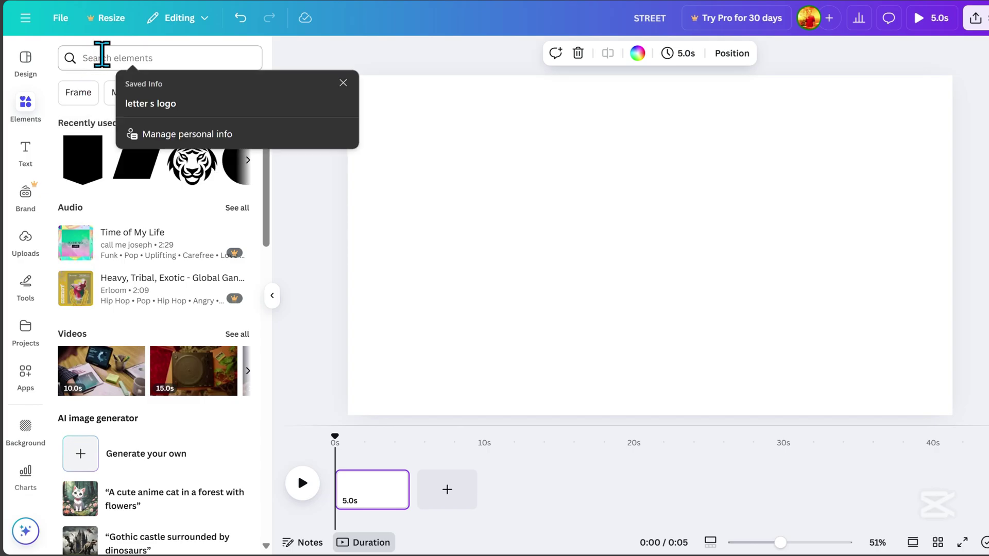
{"action": "type", "text": "frame"}
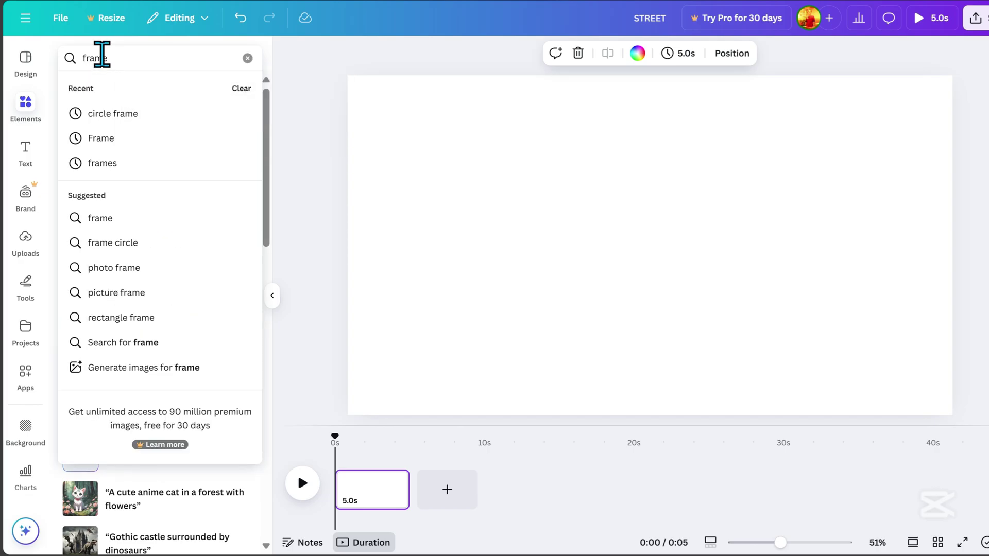
{"action": "key", "text": "Return"}
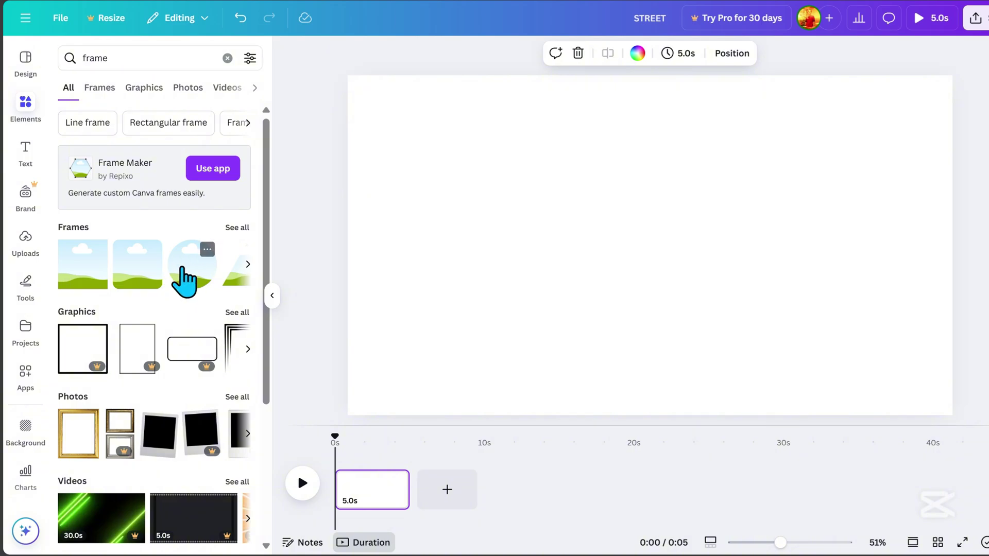
{"action": "left_click", "coordinate": [194, 273]}
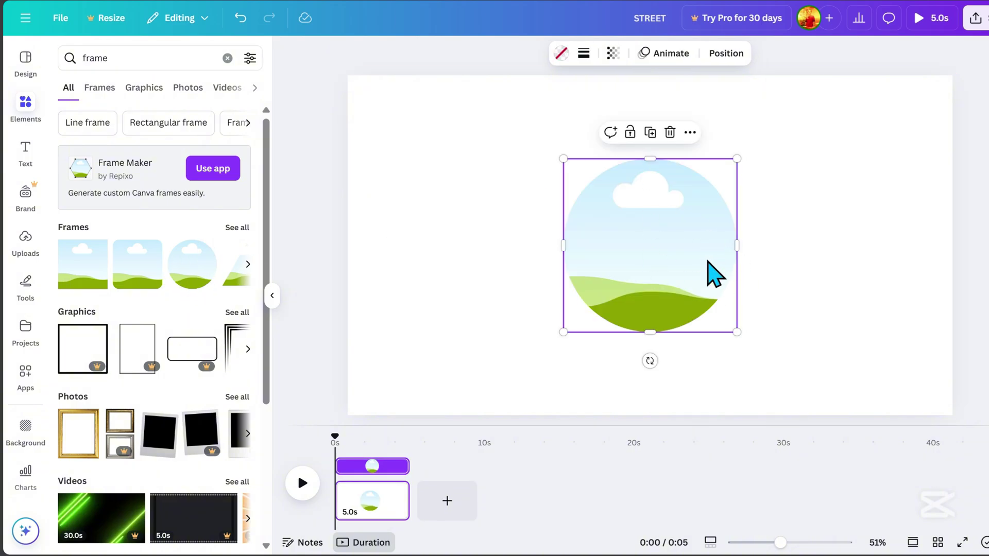
Enlarge the circular frame to most of the page height and move it to the page's centre
{"action": "left_click_drag", "start_coordinate": [737, 159], "coordinate": [840, 55]}
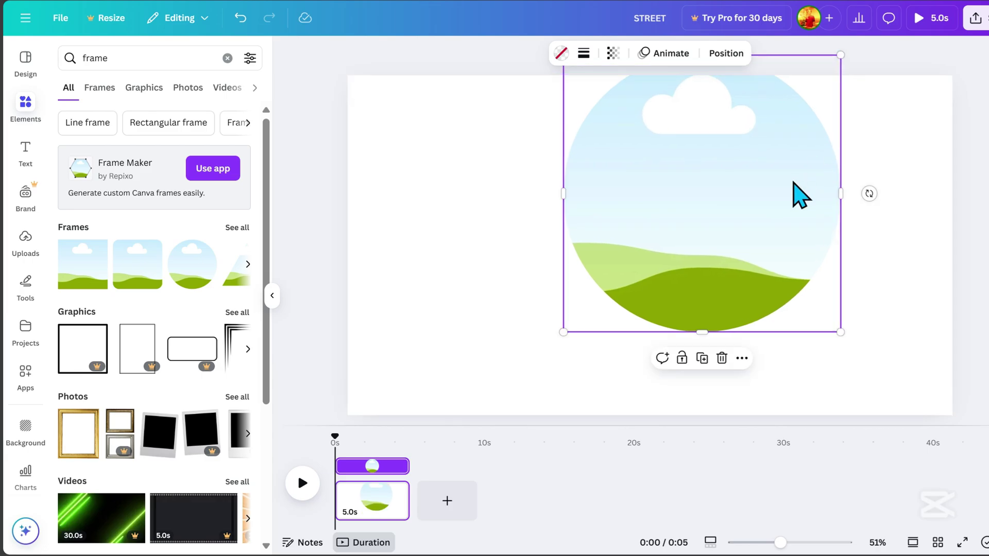
{"action": "left_click_drag", "start_coordinate": [793, 184], "coordinate": [759, 250]}
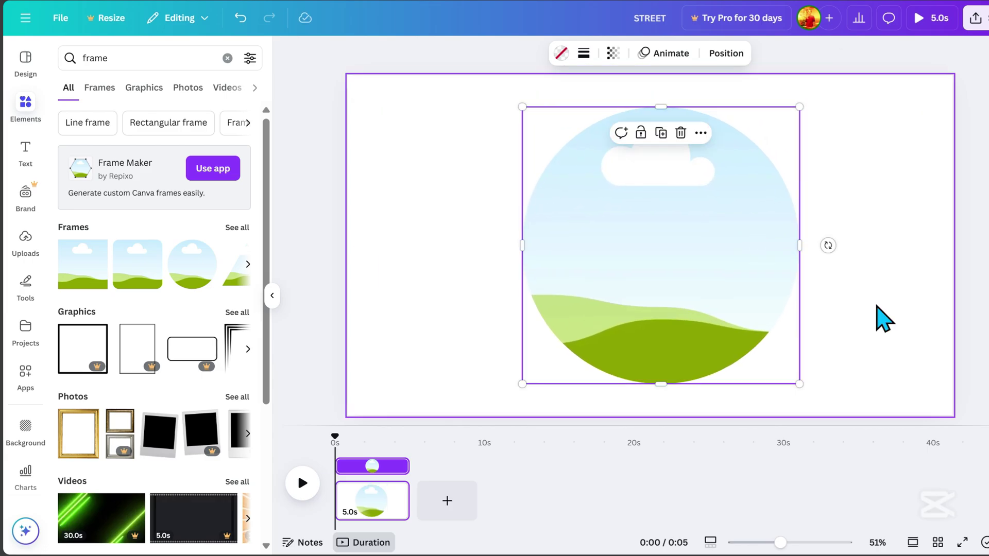
{"action": "left_click", "coordinate": [879, 331]}
Upload the downloaded 10-second logo video and place it inside the circular frame
{"action": "left_click", "coordinate": [29, 249]}
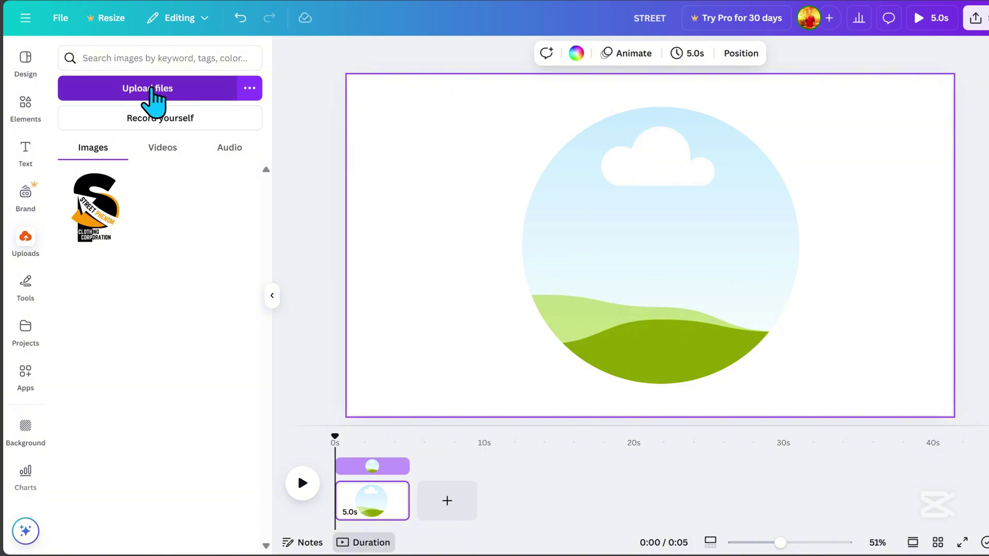
{"action": "left_click", "coordinate": [152, 90]}
{"action": "left_click", "coordinate": [163, 257]}
{"action": "left_click", "coordinate": [419, 401]}
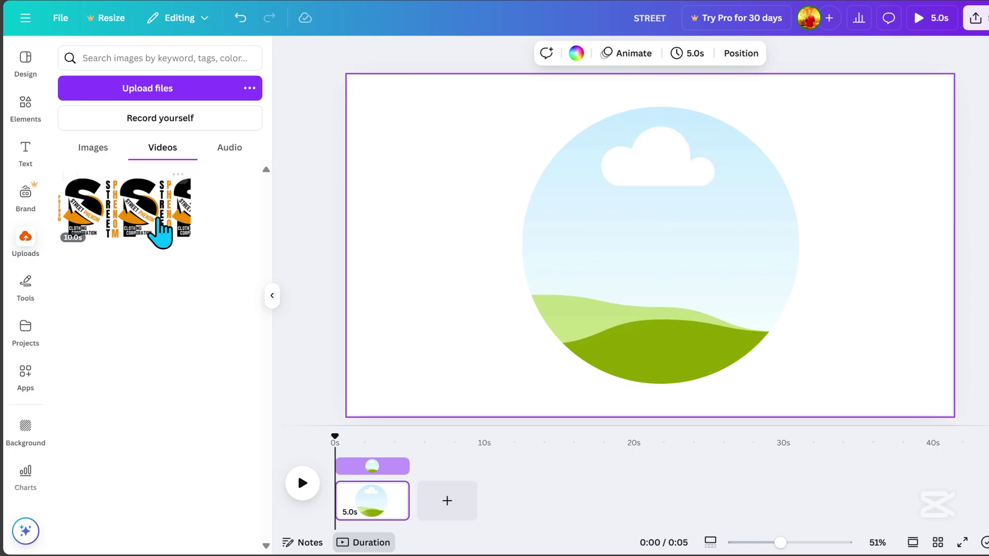
{"action": "left_click", "coordinate": [162, 231]}
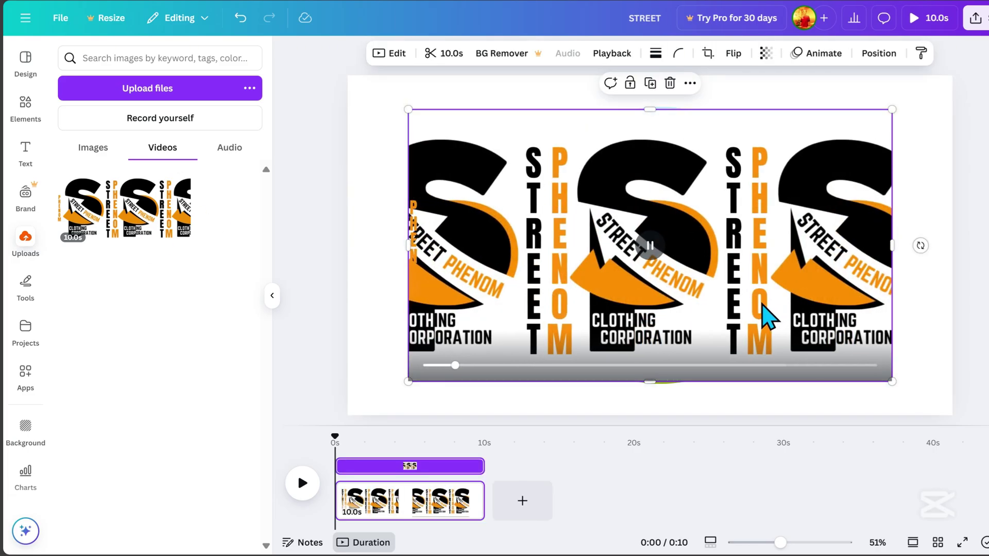
{"action": "left_click_drag", "start_coordinate": [767, 317], "coordinate": [603, 317]}
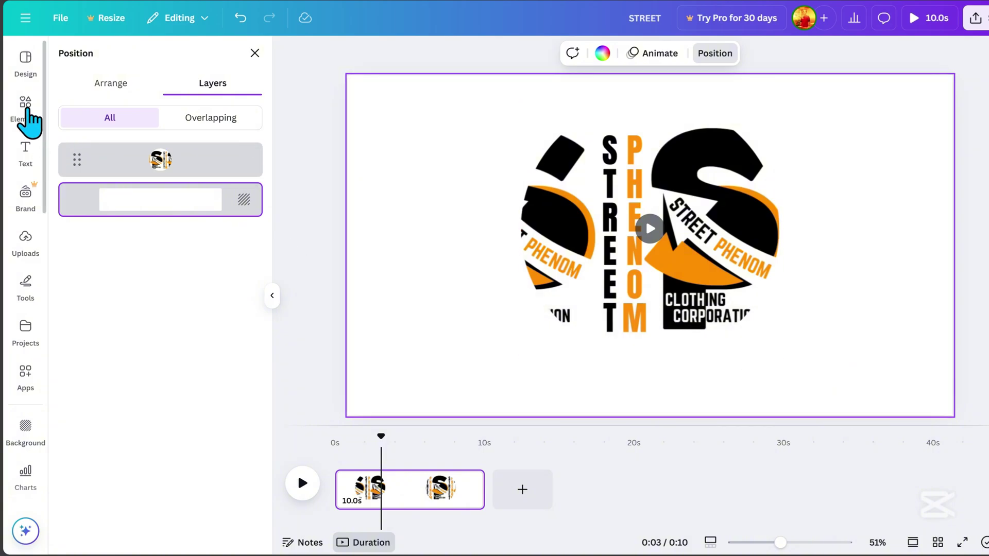
Search the elements for "shadow" and add the soft grey round shadow graphic to the page
{"action": "left_click", "coordinate": [25, 105]}
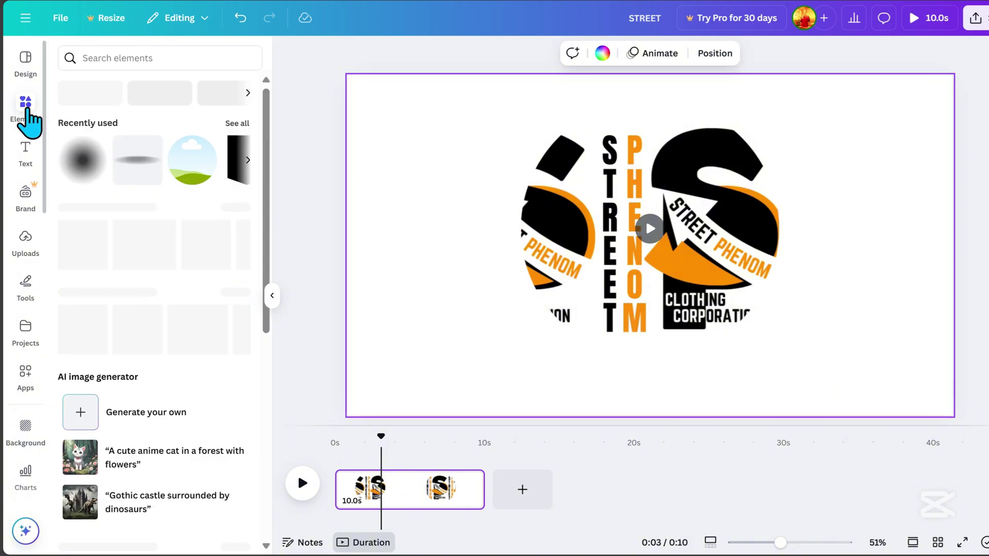
{"action": "left_click", "coordinate": [137, 58]}
{"action": "type", "text": "shadow"}
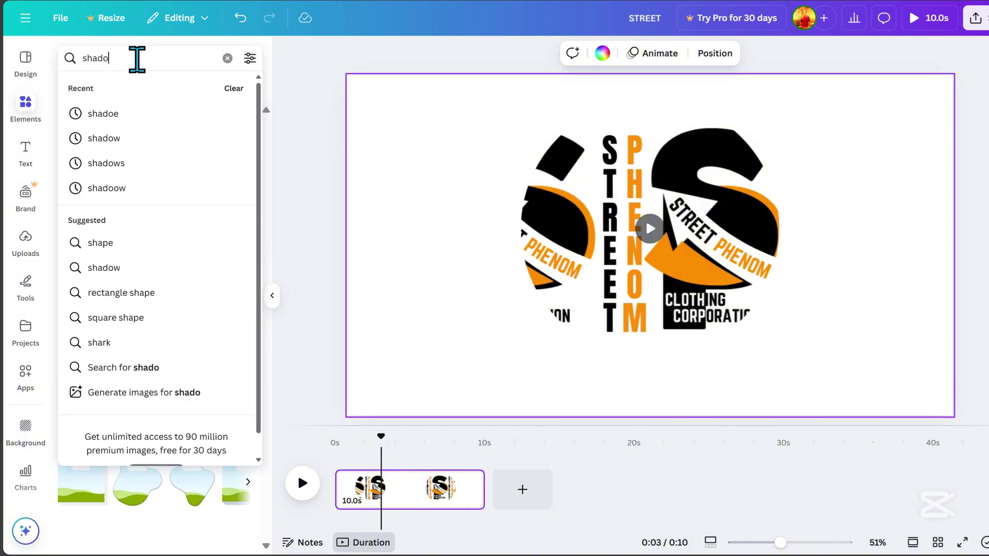
{"action": "key", "text": "Return"}
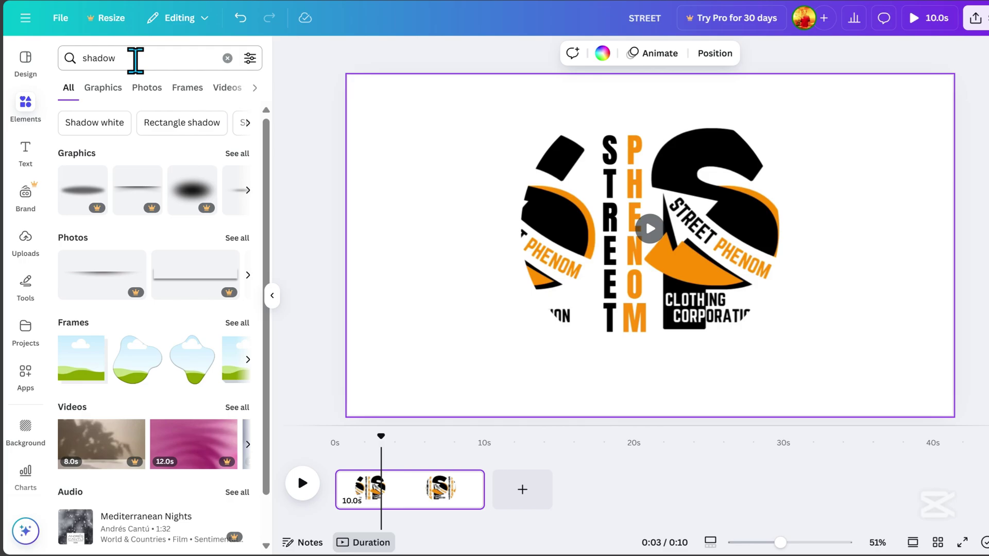
{"action": "left_click", "coordinate": [103, 88]}
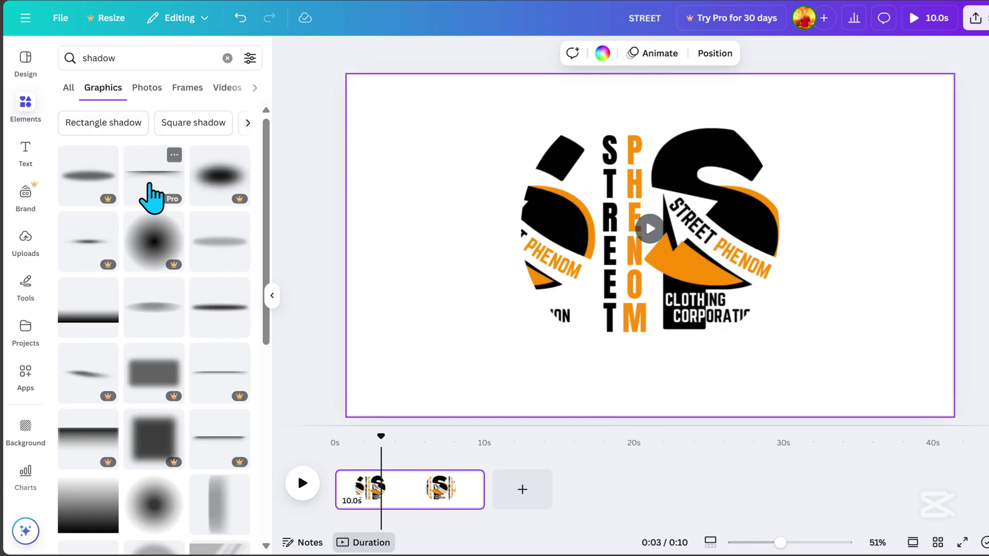
{"action": "scroll", "coordinate": [199, 354], "scroll_direction": "down", "scroll_amount": 5}
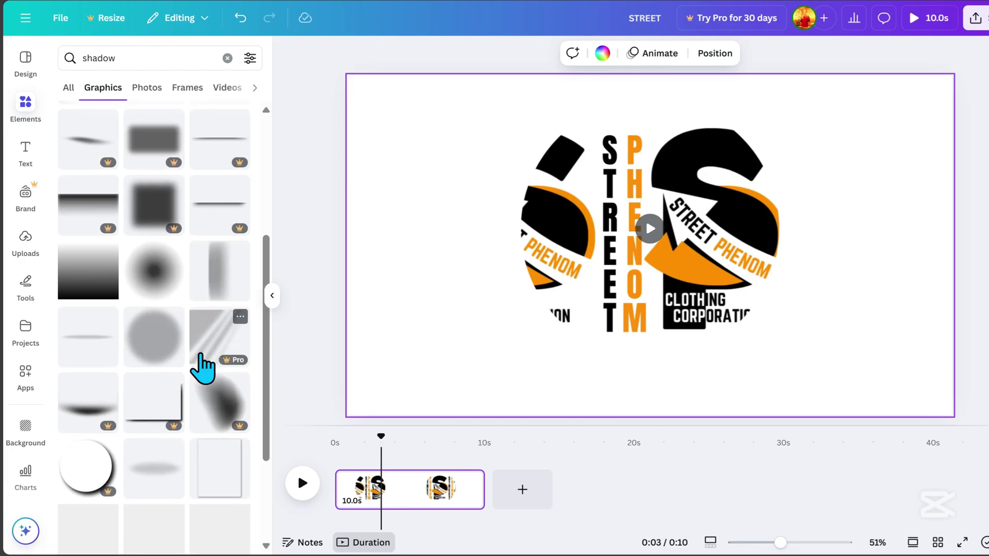
{"action": "left_click", "coordinate": [155, 345]}
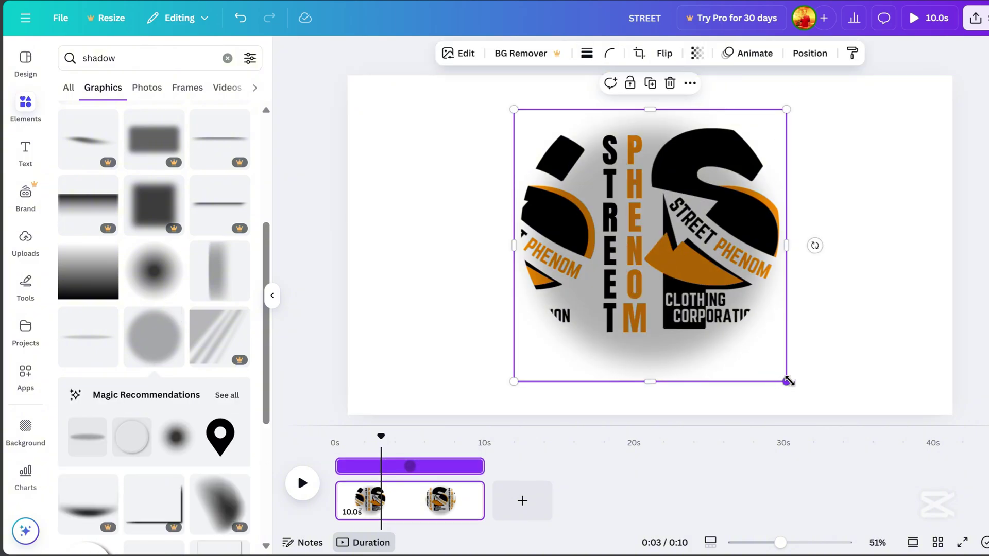
Enlarge the round shadow beyond the circular frame, centre it on the frame, and layer it behind the video
{"action": "left_click_drag", "start_coordinate": [787, 381], "coordinate": [934, 470]}
{"action": "left_click_drag", "start_coordinate": [835, 389], "coordinate": [778, 324]}
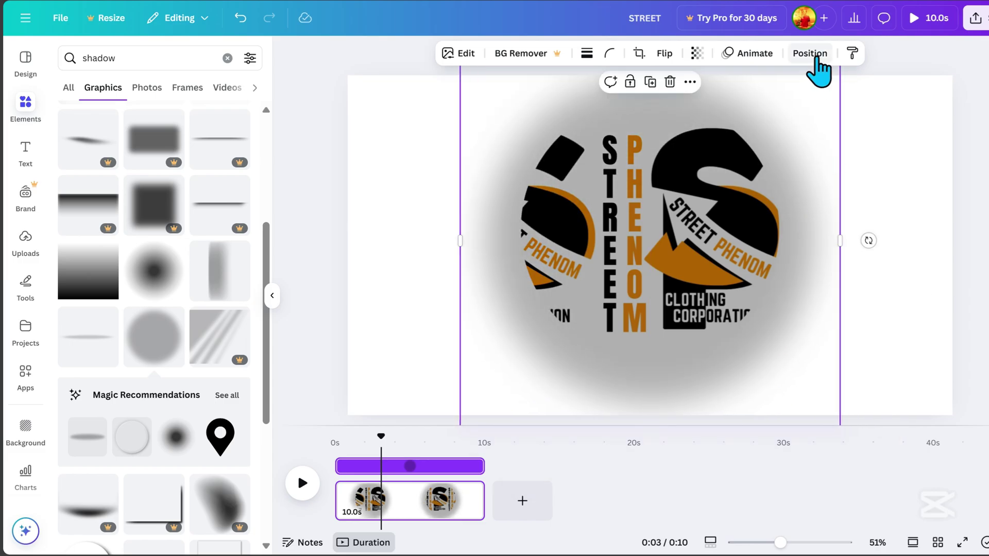
{"action": "left_click", "coordinate": [810, 54]}
{"action": "left_click_drag", "start_coordinate": [221, 175], "coordinate": [214, 225]}
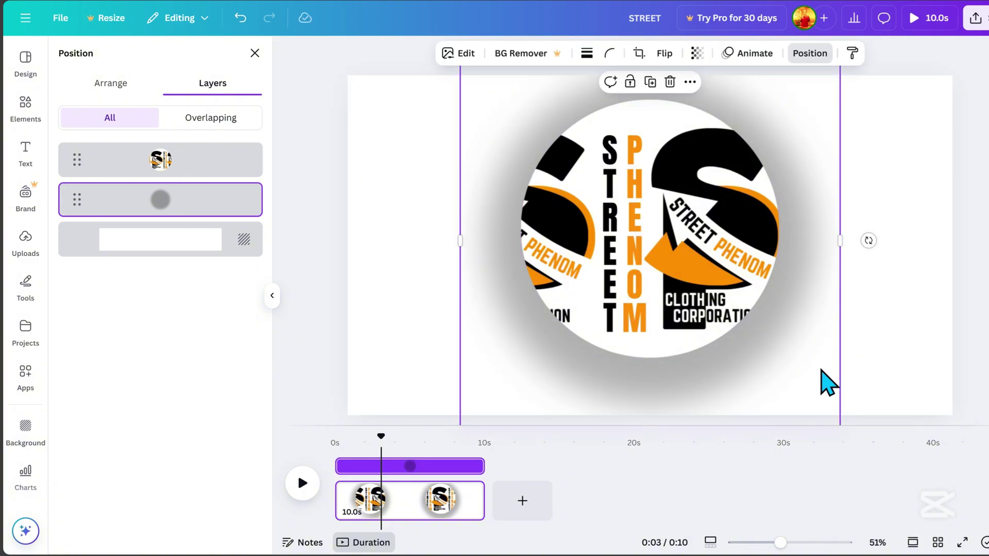
Select the round shadow and the circular video together, shrink them slightly and move them to the page's centre
{"action": "left_click_drag", "start_coordinate": [889, 343], "coordinate": [523, 181]}
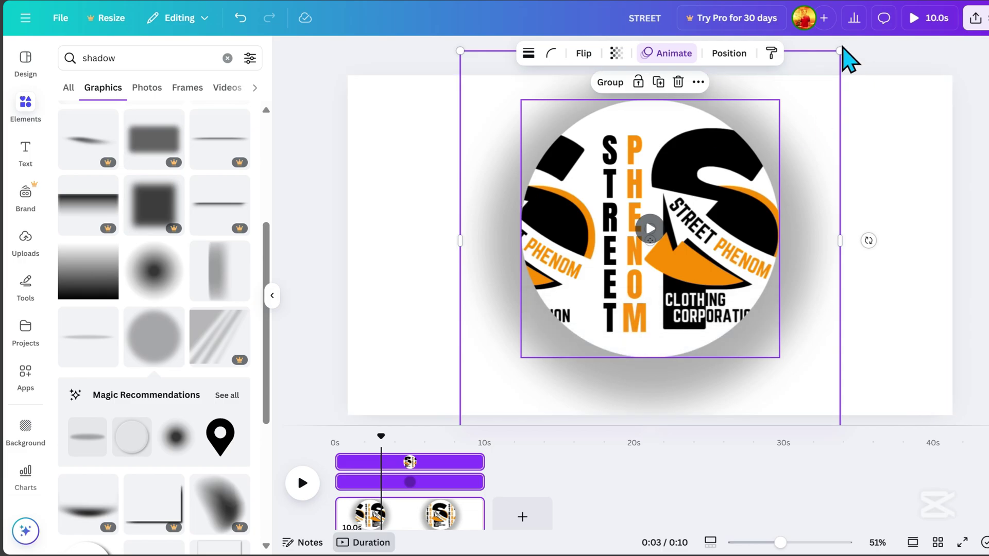
{"action": "left_click_drag", "start_coordinate": [836, 49], "coordinate": [806, 82]}
{"action": "left_click_drag", "start_coordinate": [684, 273], "coordinate": [711, 269]}
{"action": "left_click", "coordinate": [896, 343]}
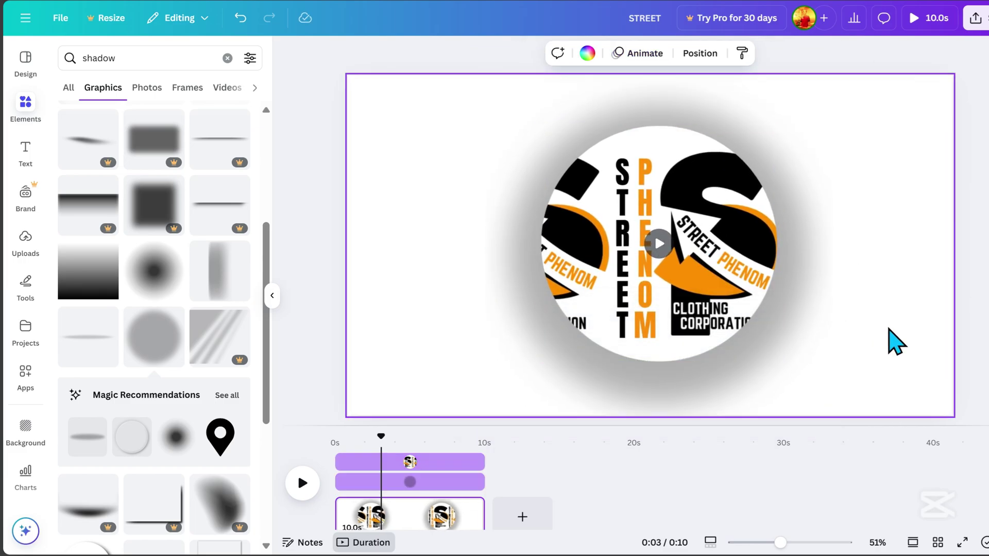
Align the round shadow with the circular video and shrink it so that a narrower soft edge surrounds the circle
{"action": "left_click", "coordinate": [817, 303]}
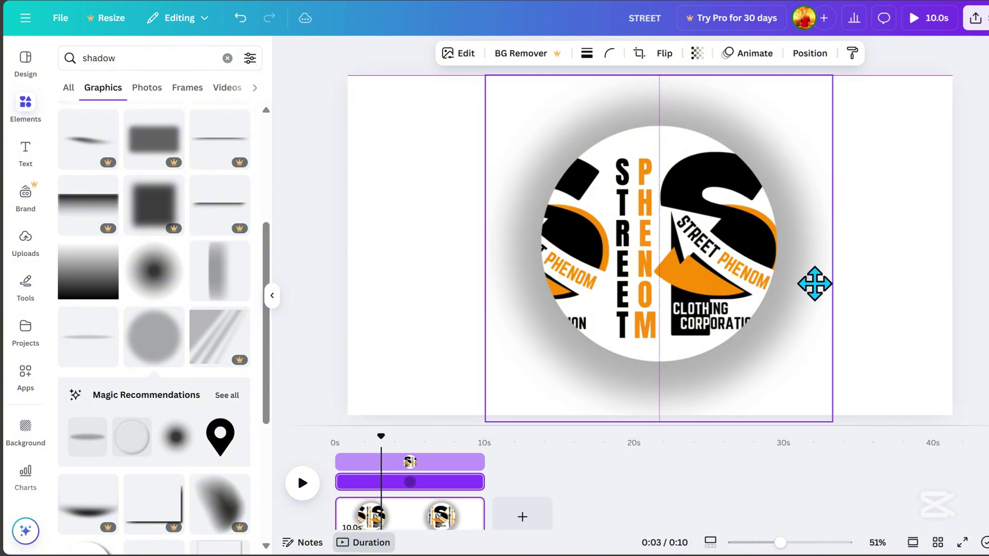
{"action": "left_click_drag", "start_coordinate": [815, 284], "coordinate": [815, 282]}
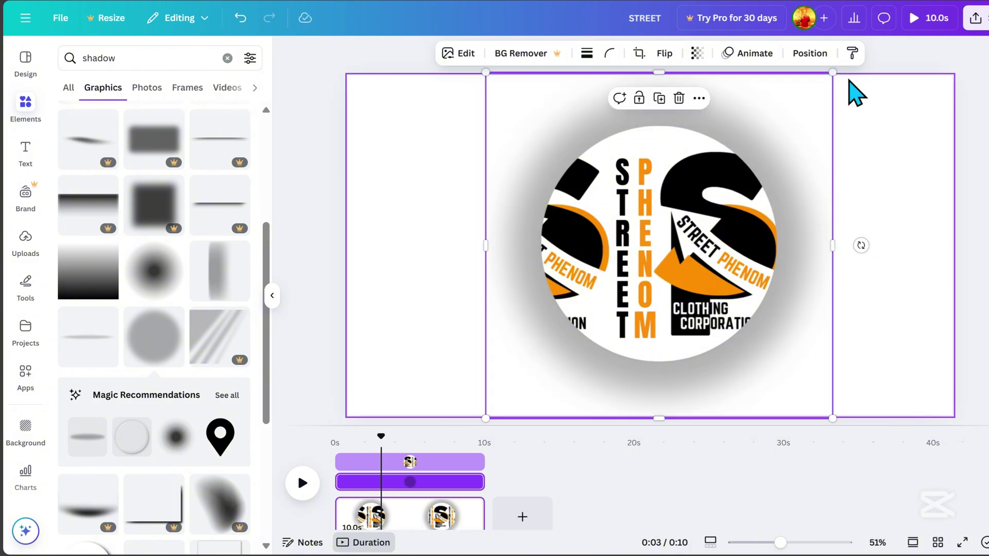
{"action": "left_click_drag", "start_coordinate": [832, 73], "coordinate": [800, 101]}
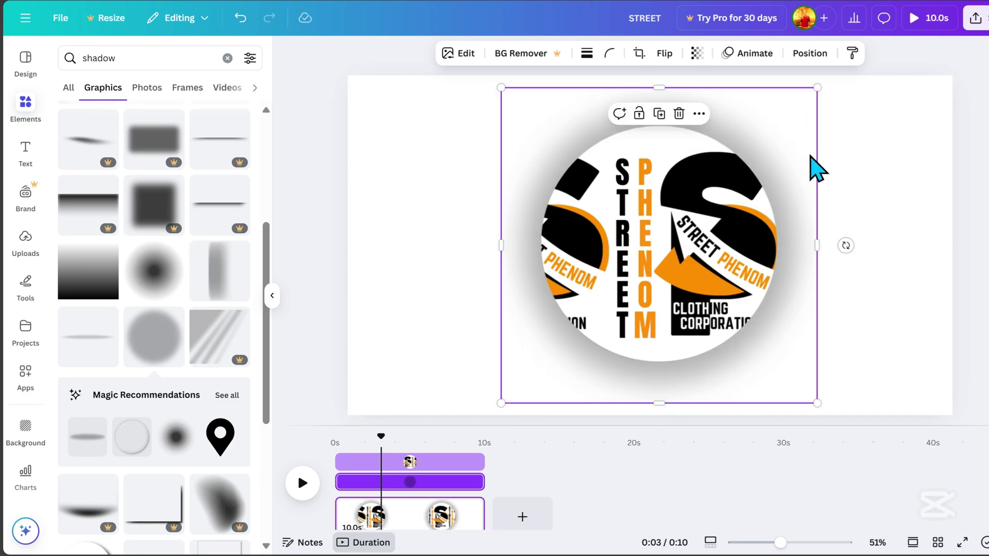
{"action": "left_click", "coordinate": [742, 325]}
{"action": "left_click", "coordinate": [788, 242]}
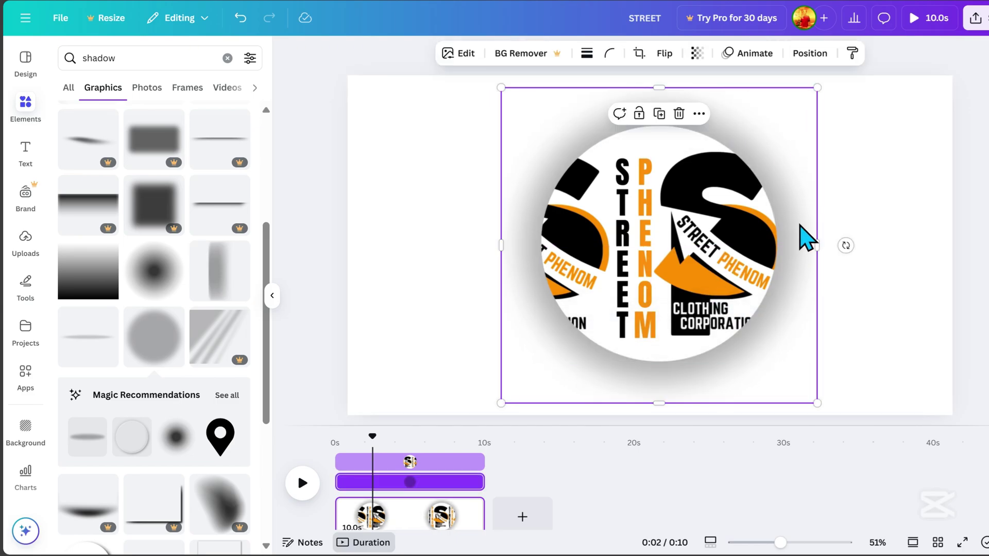
Apply the Rise animation to the round shadow
{"action": "left_click", "coordinate": [755, 54]}
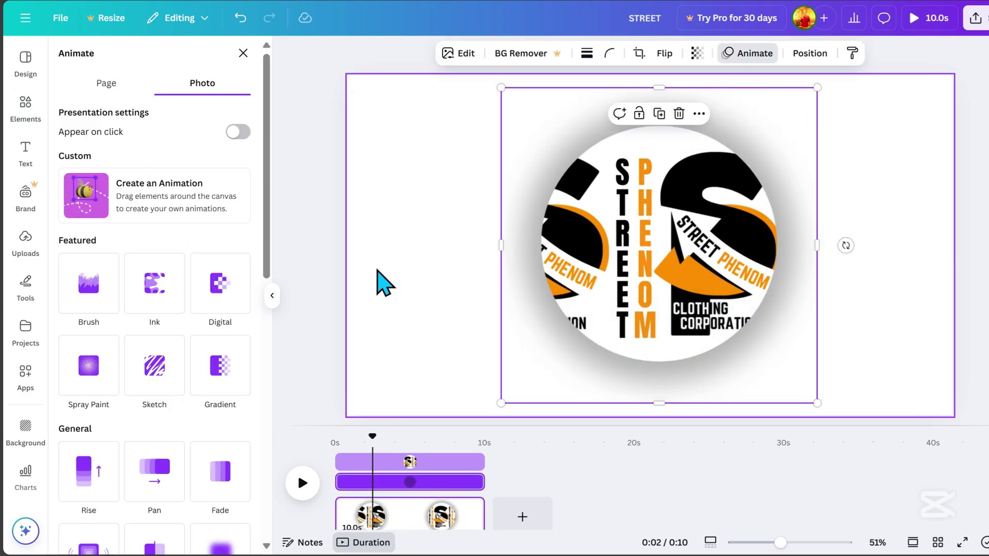
{"action": "scroll", "coordinate": [170, 474], "scroll_direction": "down", "scroll_amount": 5}
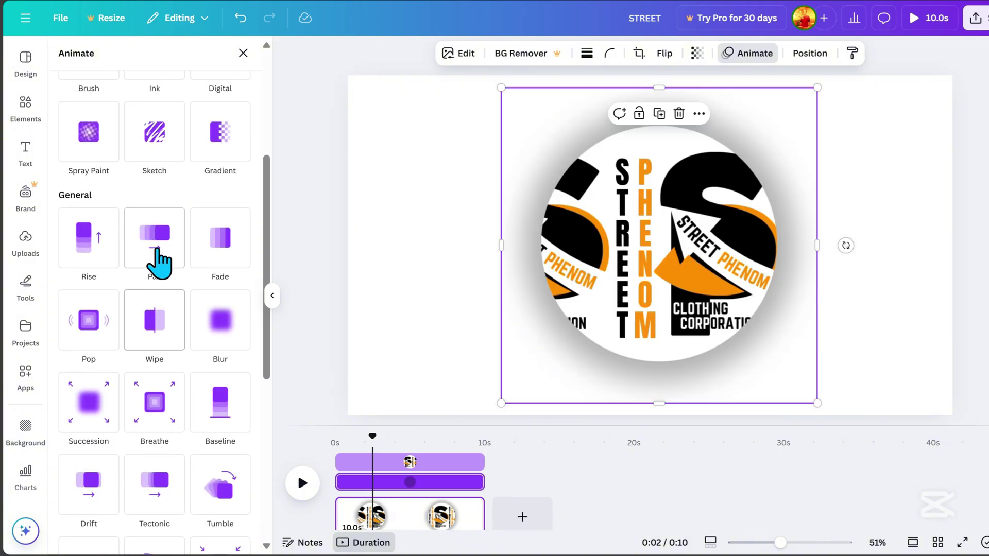
{"action": "left_click", "coordinate": [89, 243]}
{"action": "left_click", "coordinate": [426, 269]}
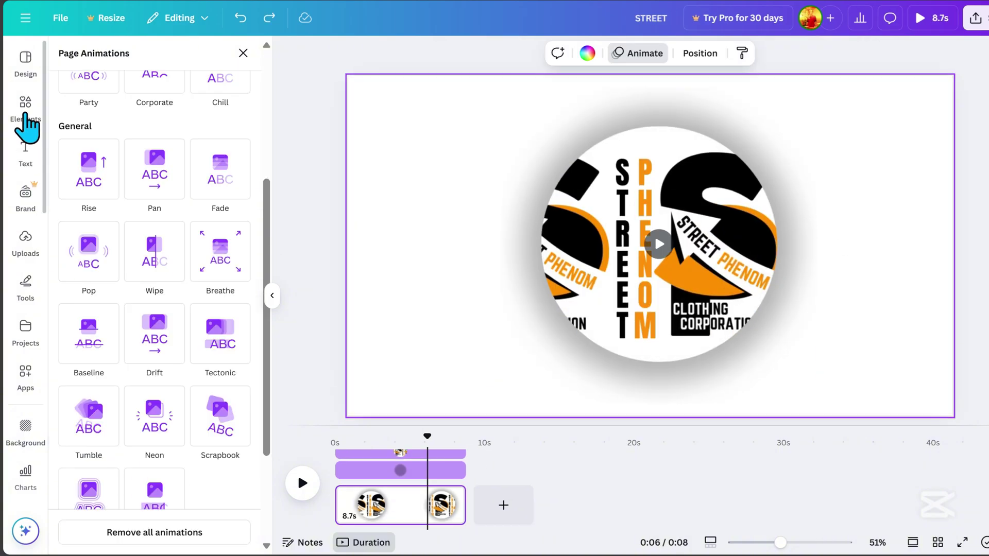
Search the elements for "line background" graphics and add the purple diagonal line pattern to the page
{"action": "left_click", "coordinate": [25, 123]}
{"action": "left_click", "coordinate": [136, 58]}
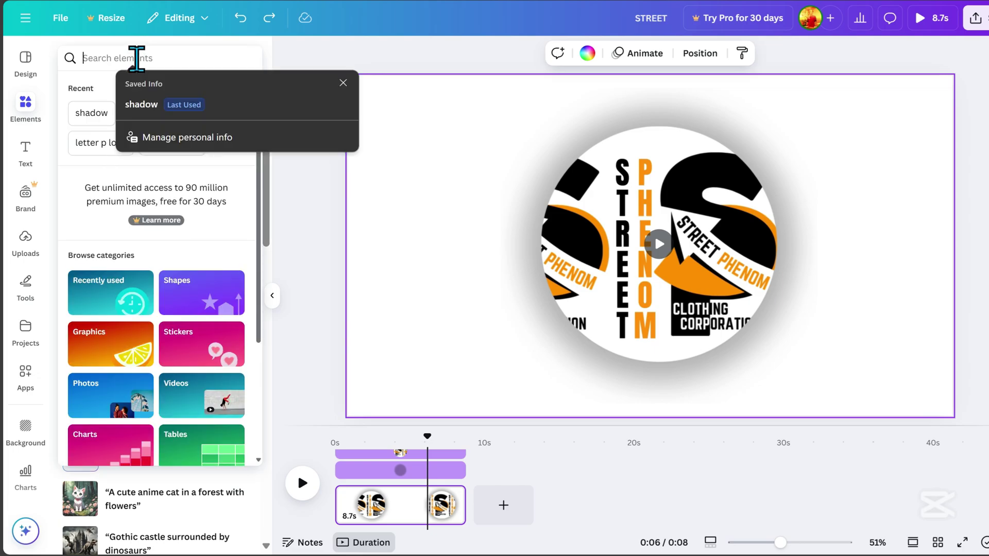
{"action": "type", "text": "line"}
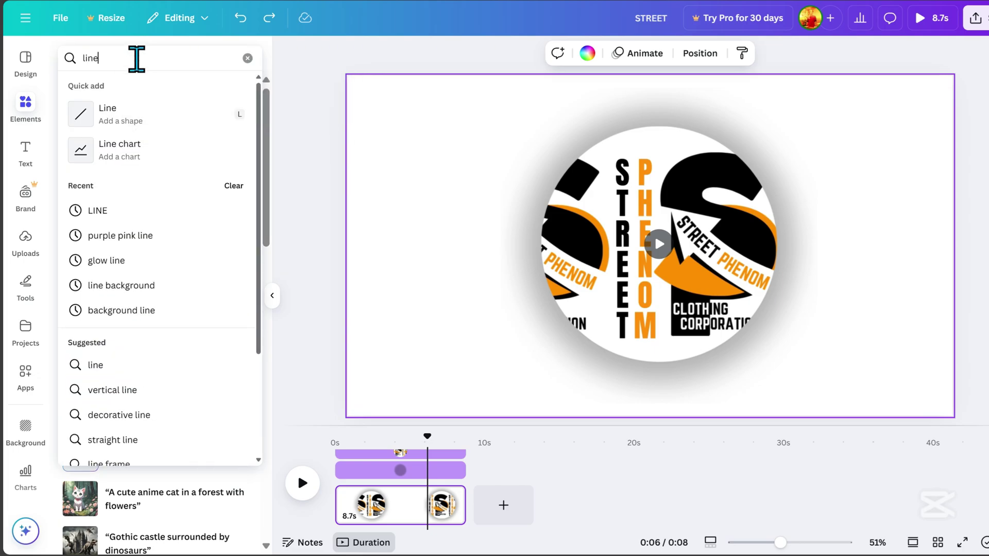
{"action": "type", "text": " background"}
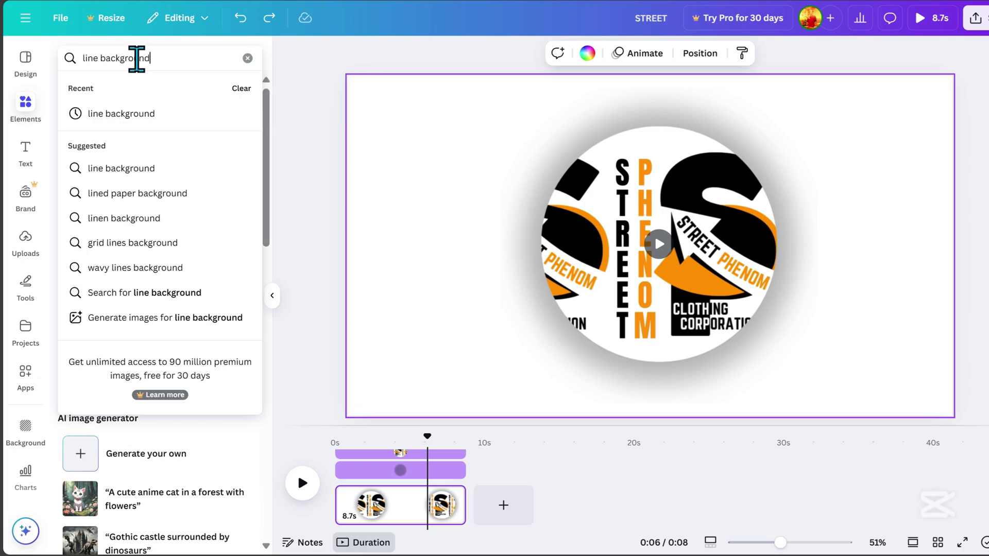
{"action": "key", "text": "Return"}
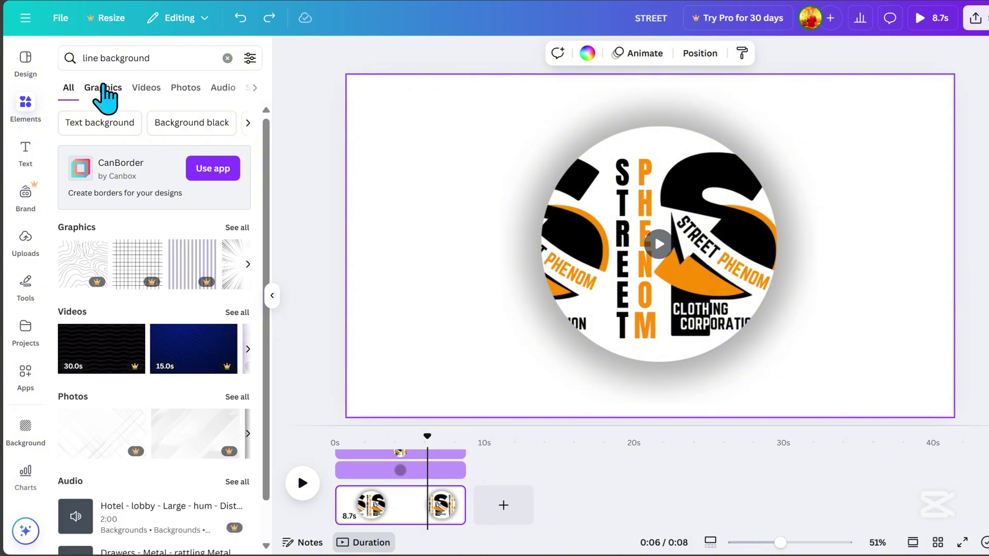
{"action": "left_click", "coordinate": [104, 89]}
{"action": "scroll", "coordinate": [187, 426], "scroll_direction": "down", "scroll_amount": 2}
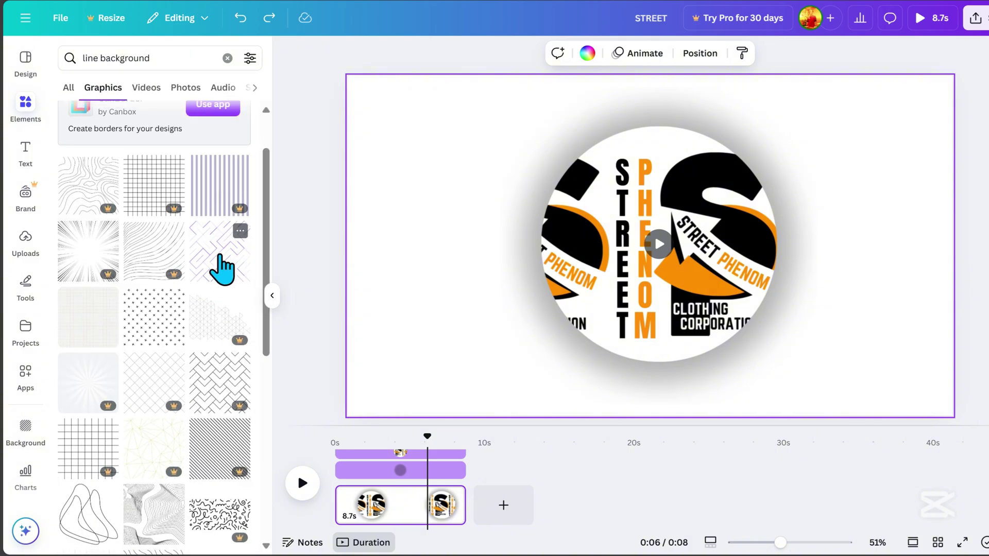
{"action": "left_click", "coordinate": [220, 256]}
Enlarge the purple line pattern to cover the whole page and layer it behind the round shadow
{"action": "left_click_drag", "start_coordinate": [788, 109], "coordinate": [978, 23]}
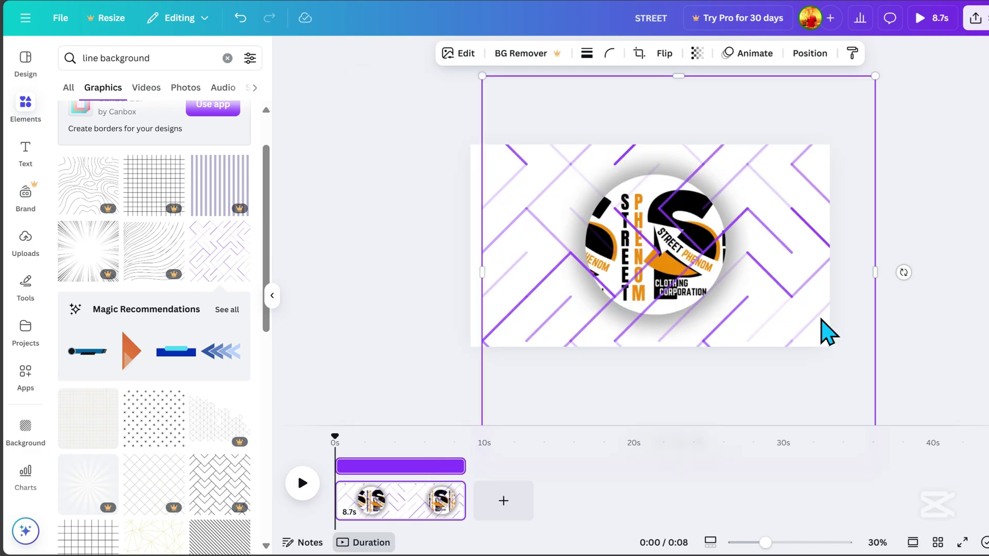
{"action": "left_click_drag", "start_coordinate": [822, 320], "coordinate": [805, 298]}
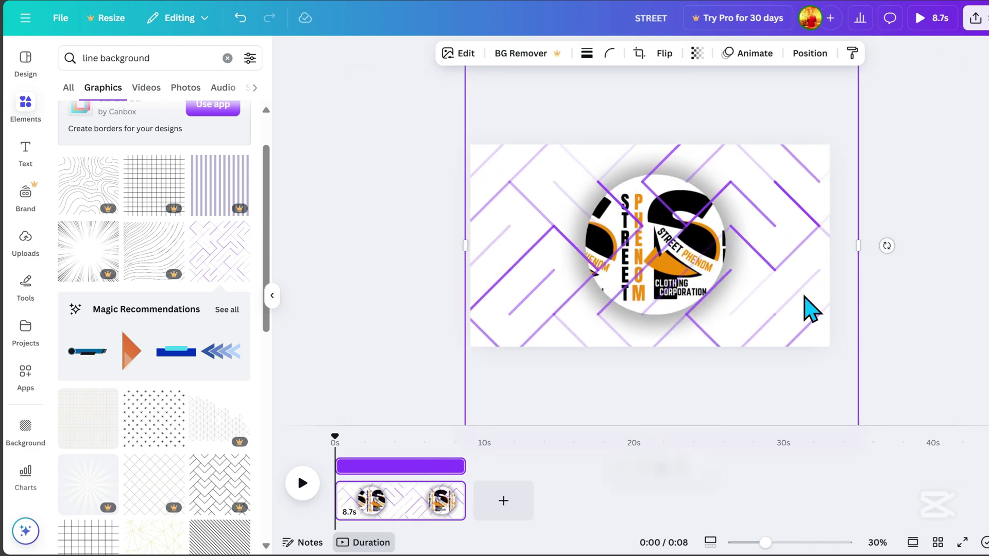
{"action": "left_click", "coordinate": [810, 54]}
{"action": "left_click_drag", "start_coordinate": [196, 160], "coordinate": [199, 270]}
{"action": "scroll", "coordinate": [829, 319], "scroll_direction": "up", "scroll_amount": 3}
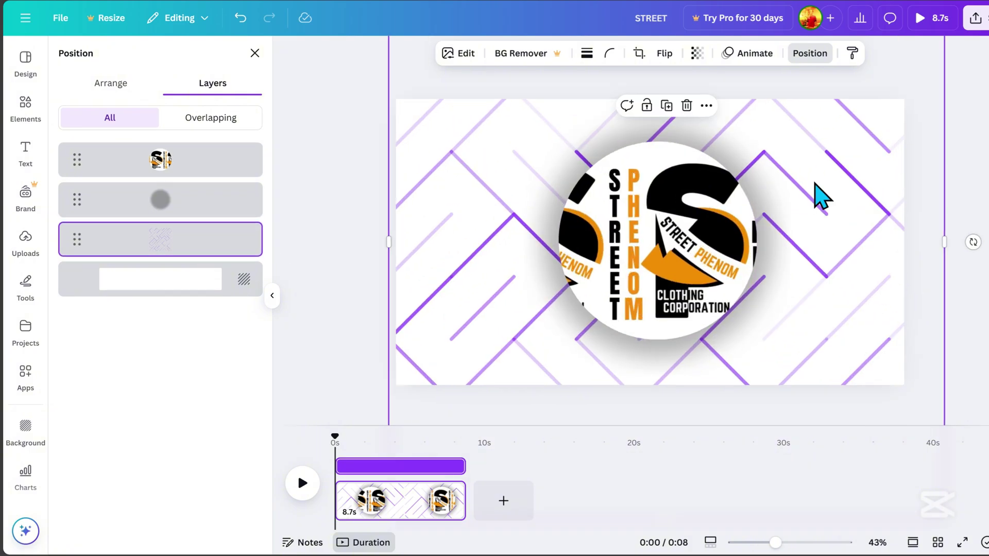
Animate the purple line pattern so that it rotates behind the circular logo
{"action": "left_click", "coordinate": [755, 53]}
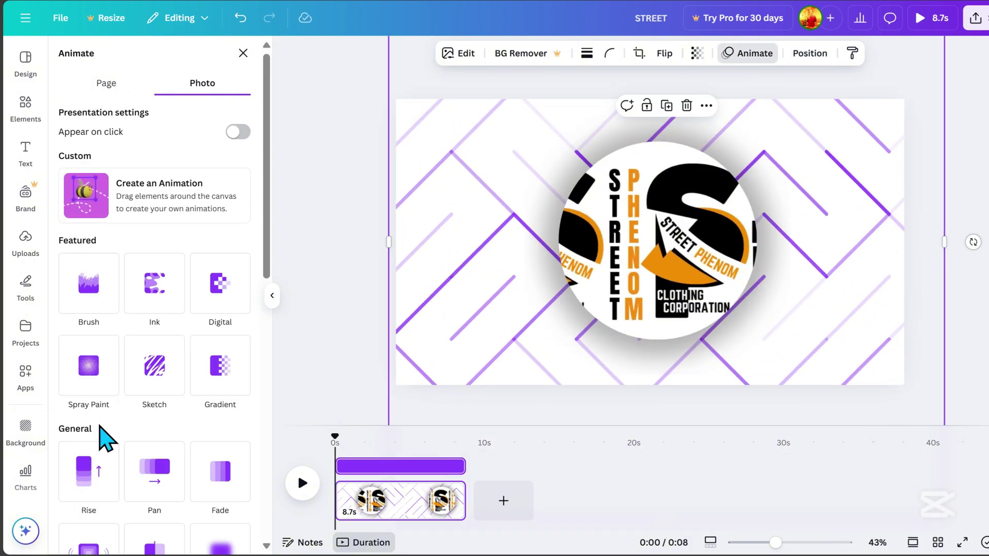
{"action": "scroll", "coordinate": [103, 435], "scroll_direction": "down", "scroll_amount": 10}
{"action": "scroll", "coordinate": [222, 154], "scroll_direction": "down", "scroll_amount": 1}
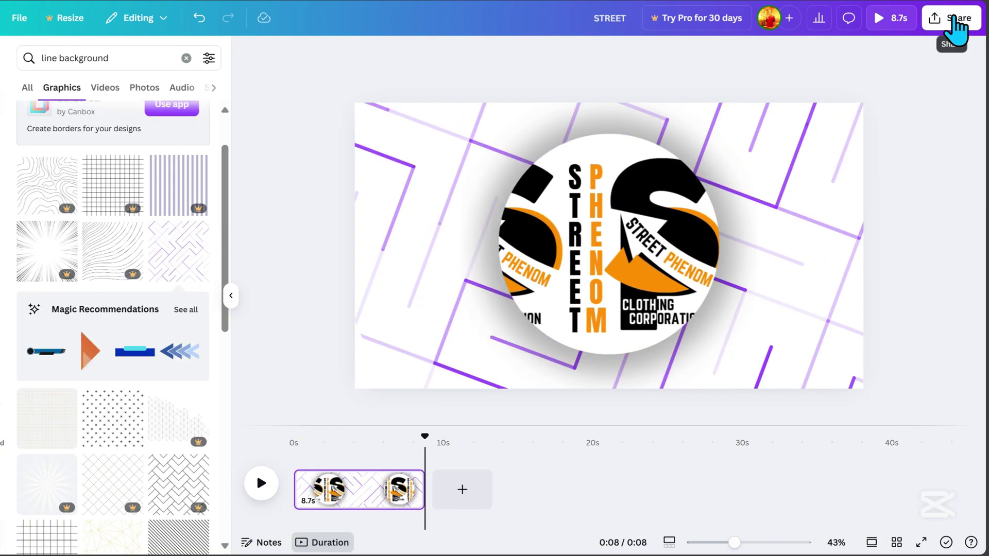
Download the finished design as an MP4 video in 1080p (HD) quality
{"action": "left_click", "coordinate": [979, 18]}
{"action": "left_click", "coordinate": [760, 267]}
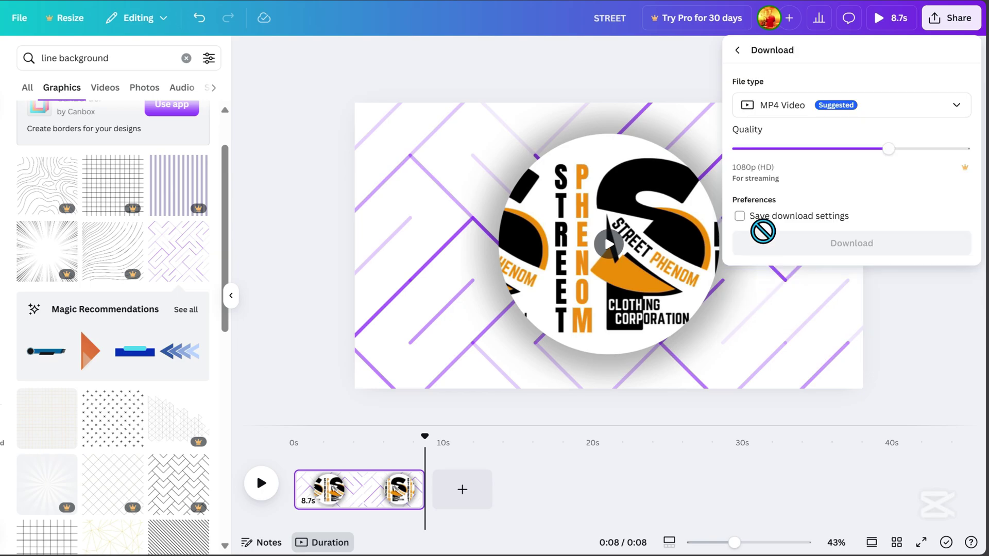
{"action": "left_click", "coordinate": [844, 242]}
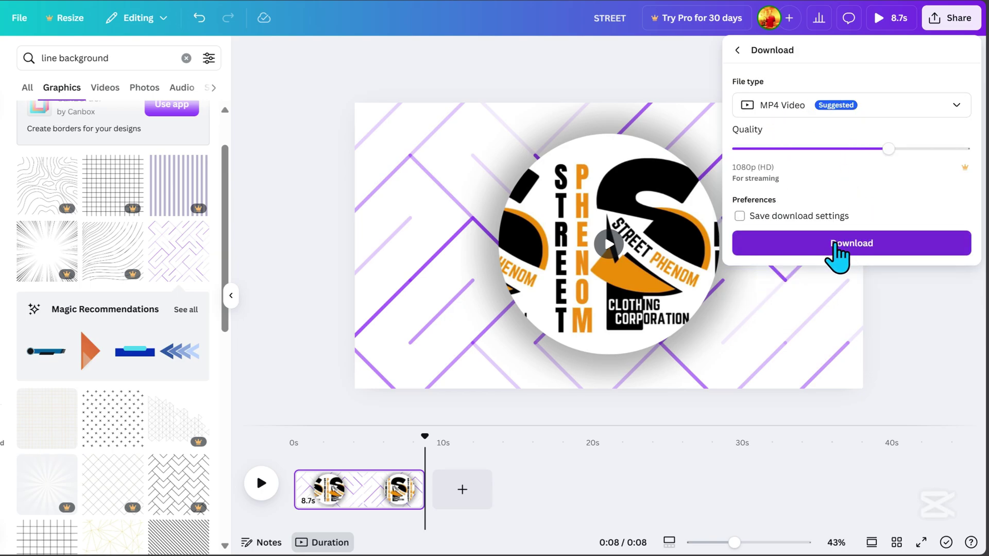